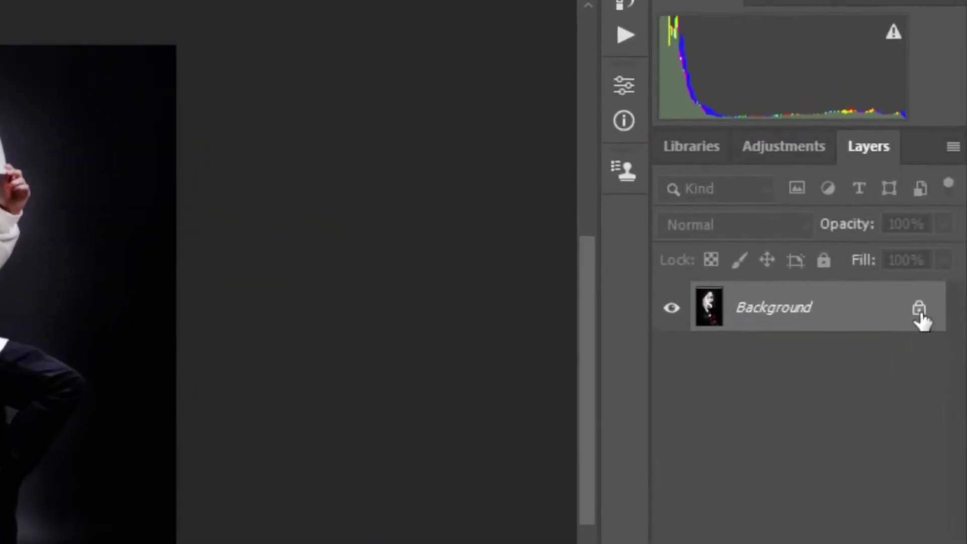
# Step: Unlock the Background layer into Layer 0 and run Select Subject on the hooded man
pyautogui.click(940, 256)
pyautogui.click(623, 92)
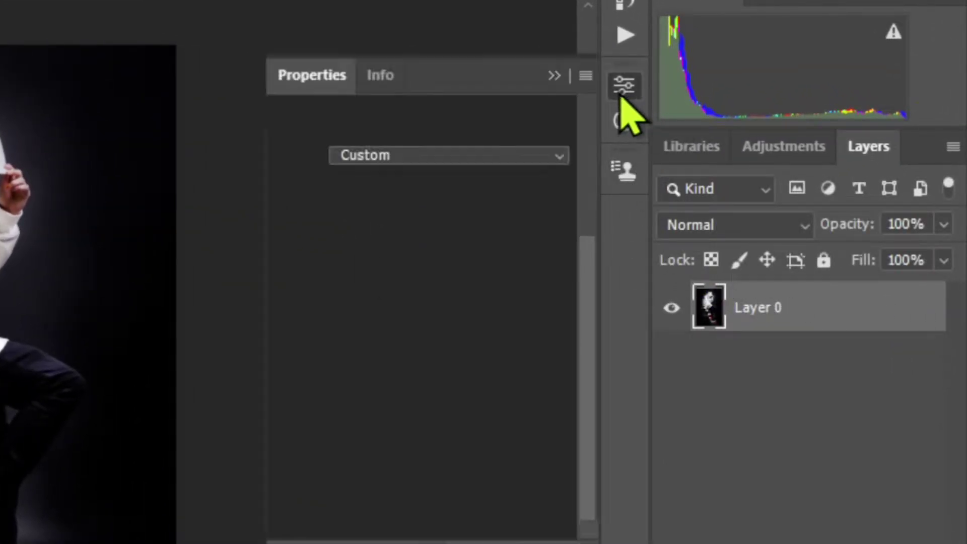
pyautogui.scroll(-2, 582, 264)
pyautogui.scroll(-1, 528, 454)
pyautogui.click(488, 428)
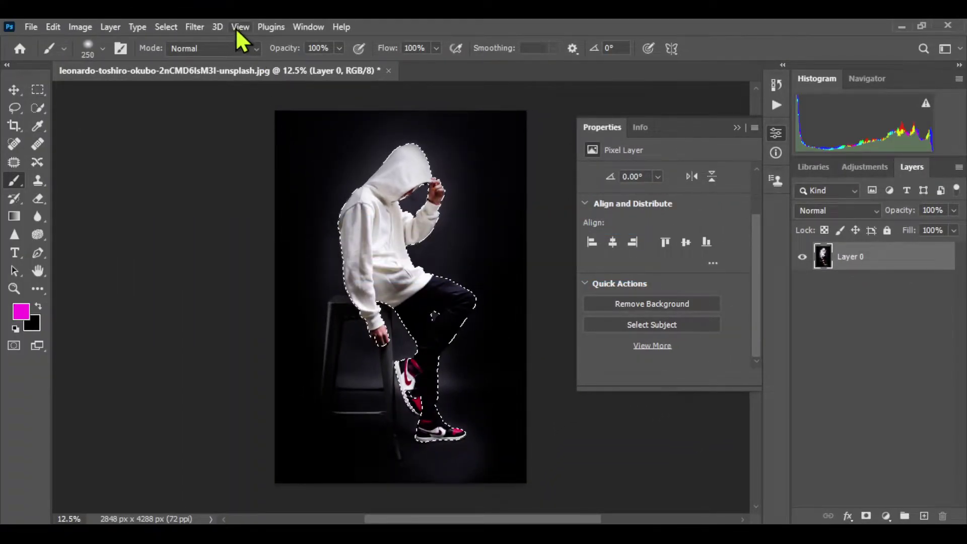
# Step: Refine the man's selection in Select and Mask, output to New Layer with Layer Mask, and re-show Layer 0
pyautogui.click(165, 26)
pyautogui.click(240, 218)
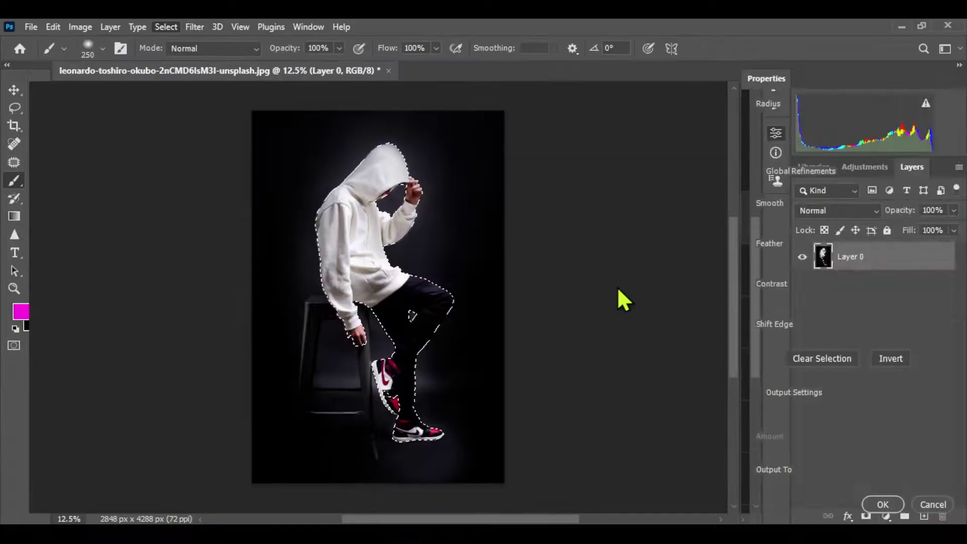
pyautogui.hotkey('ctrl', '+')
pyautogui.hotkey('ctrl', '+')
pyautogui.hotkey('ctrl', '+')
pyautogui.scroll(-2, 731, 311)
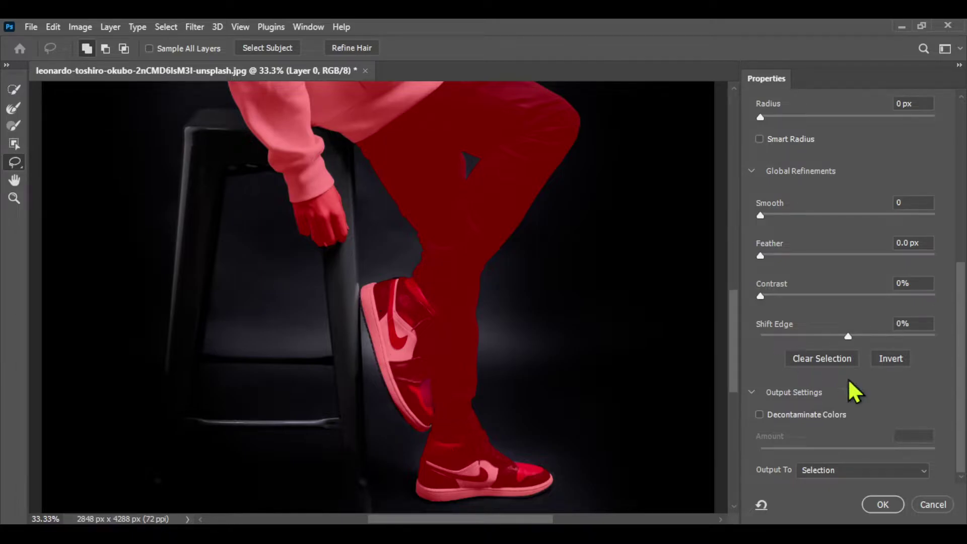
pyautogui.click(864, 468)
pyautogui.click(771, 475)
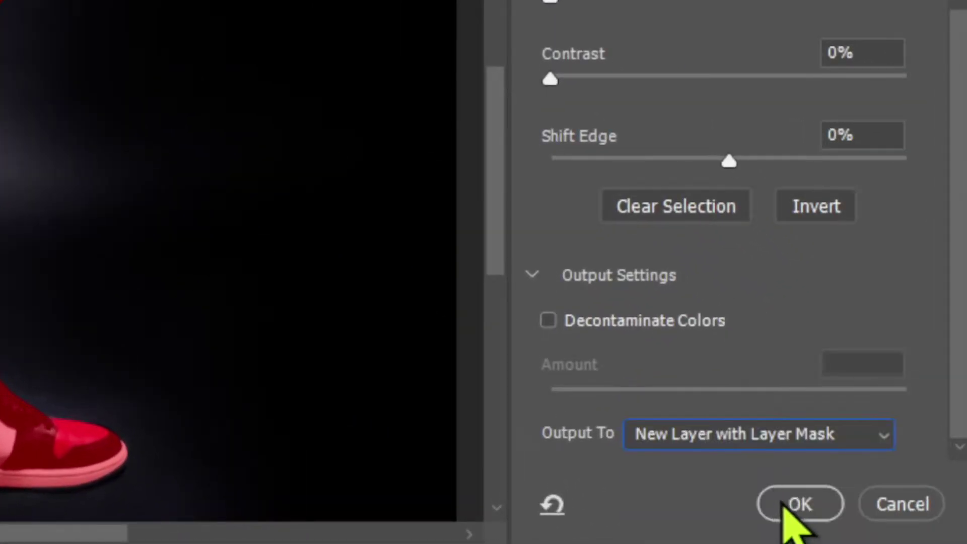
pyautogui.click(881, 512)
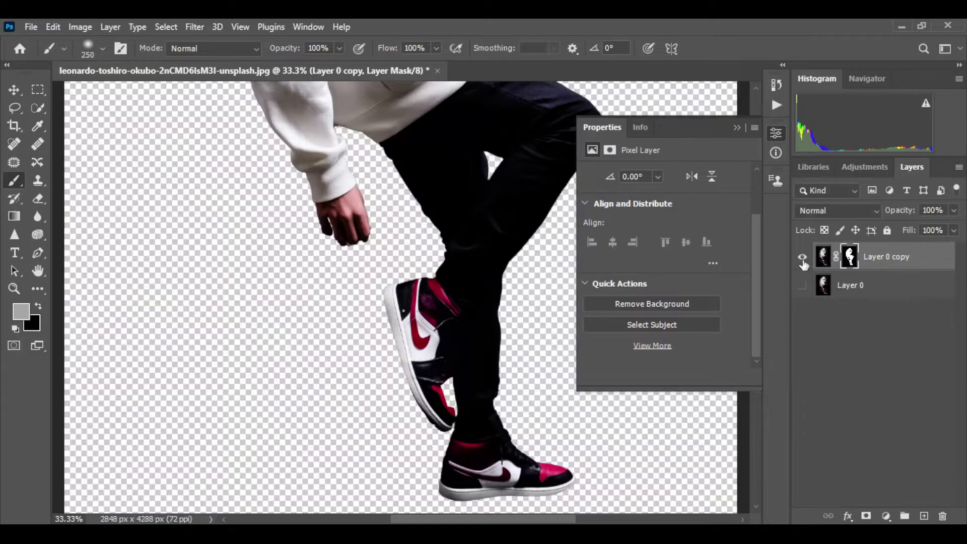
pyautogui.click(738, 128)
# Step: Load the man's outline from Layer 0 copy's mask as a selection
pyautogui.hotkey('ctrl', '-')
pyautogui.hotkey('ctrl', '-')
pyautogui.click(822, 256)
pyautogui.click(802, 284)
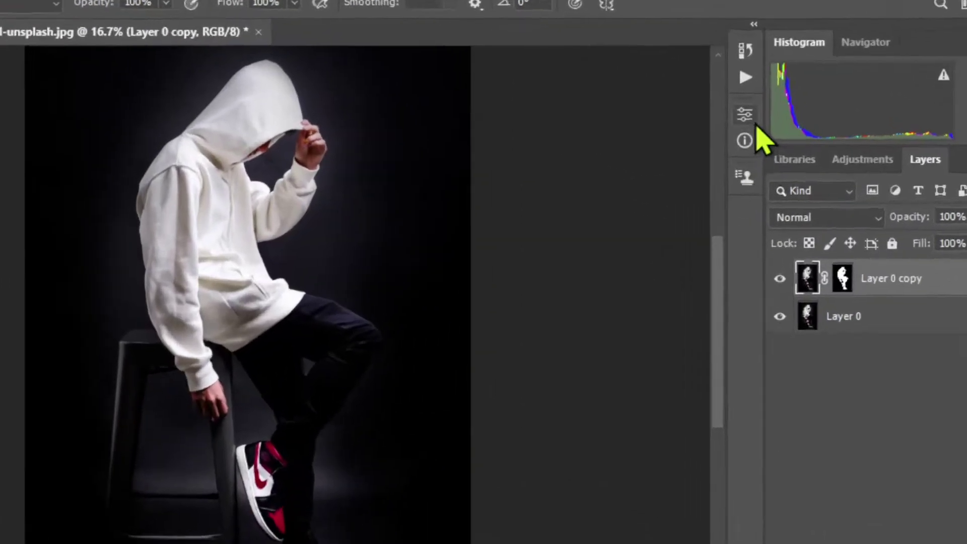
pyautogui.click(745, 115)
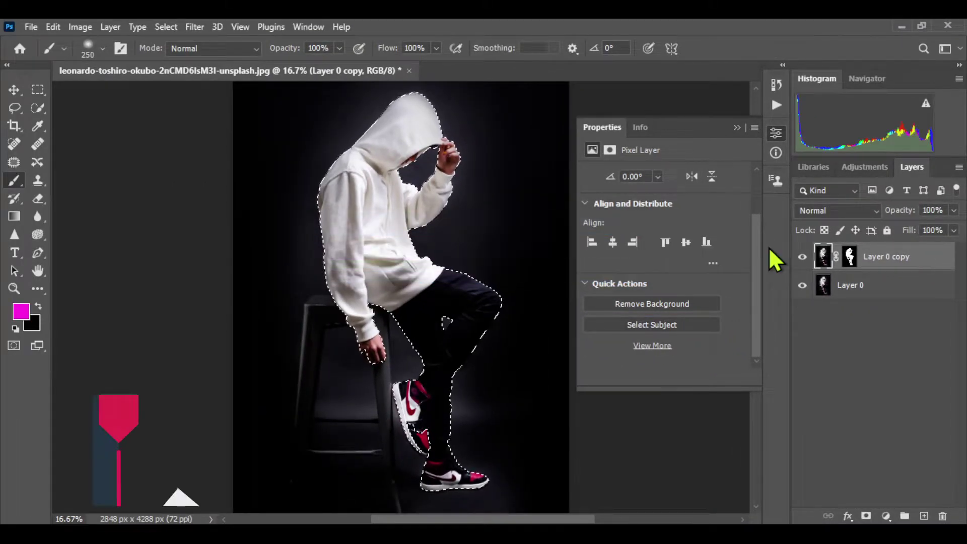
# Step: Copy the man onto Layer 1 and add an empty layer named 'triangle'
pyautogui.hotkey('ctrl', 'j')
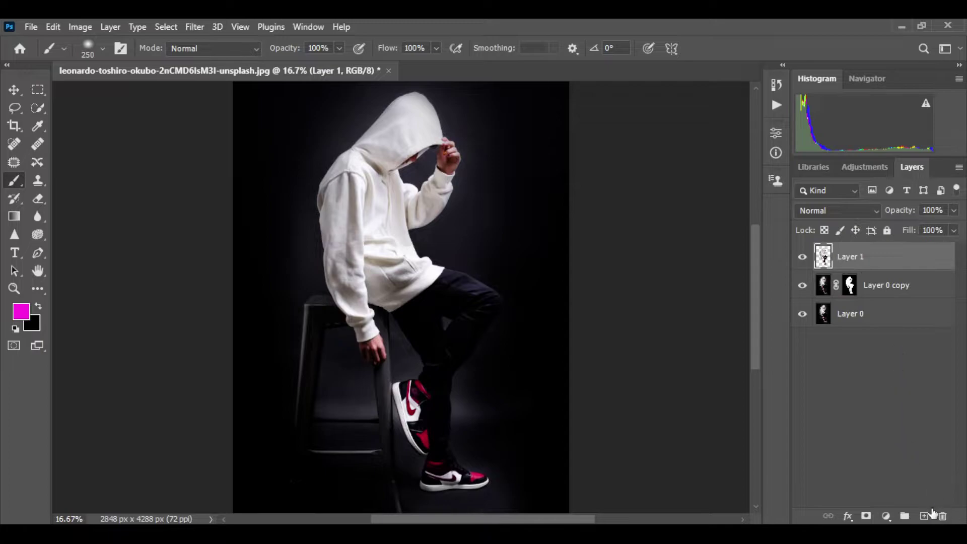
pyautogui.click(925, 517)
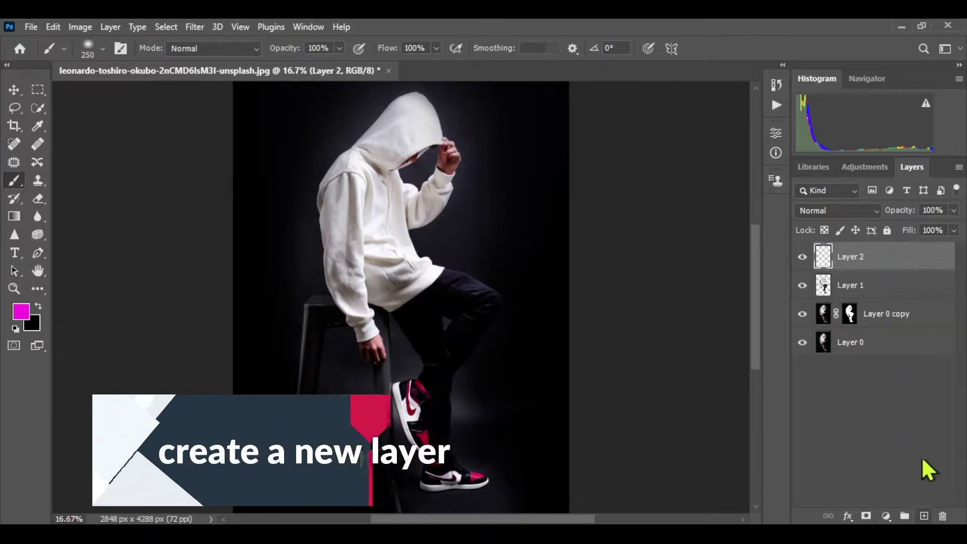
pyautogui.doubleClick(850, 257)
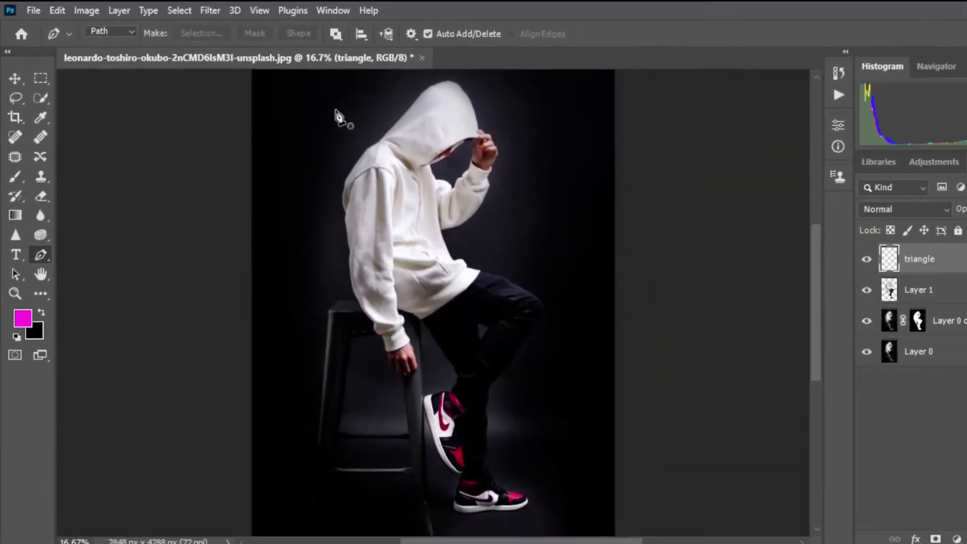
# Step: Trace a pen-path triangle across the man's upper body and stroke it with the magenta brush
pyautogui.click(305, 124)
pyautogui.click(297, 288)
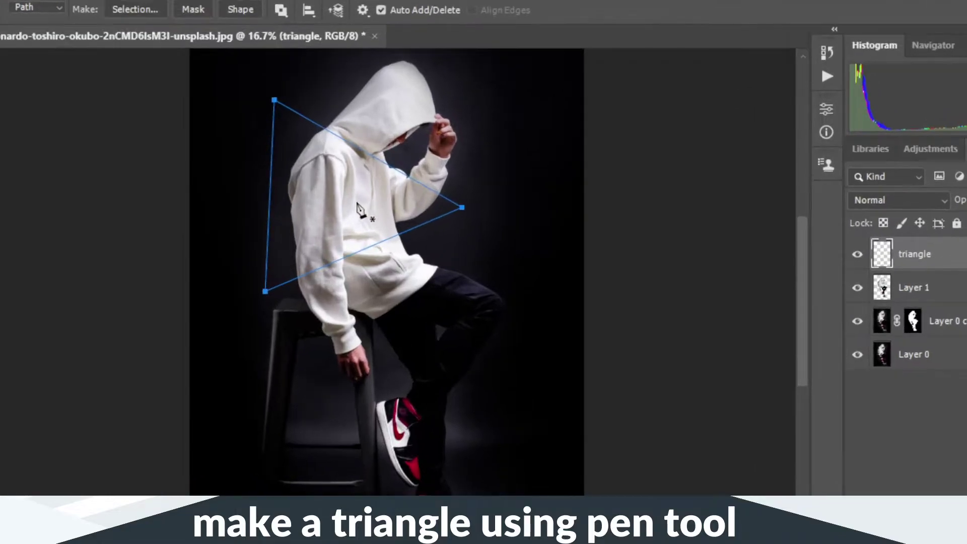
pyautogui.rightClick(374, 215)
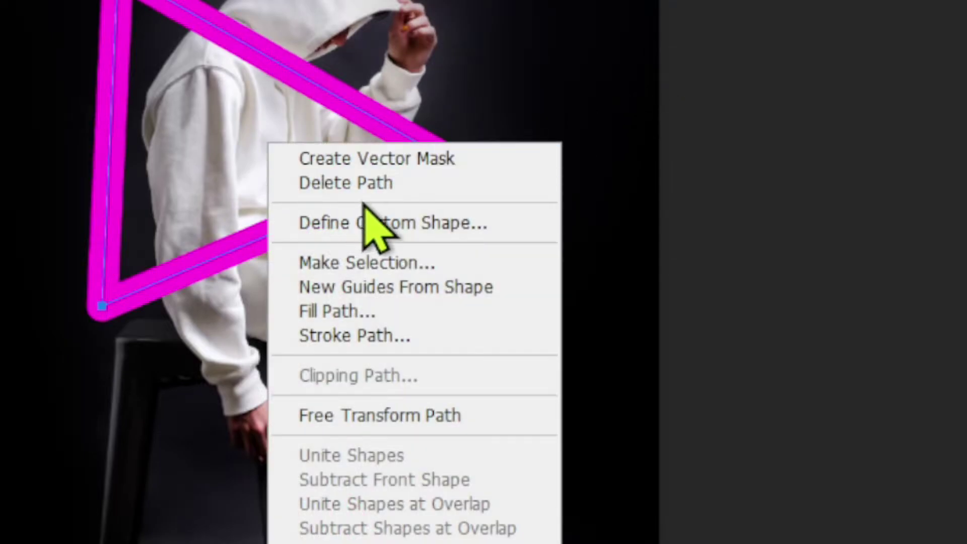
pyautogui.click(451, 383)
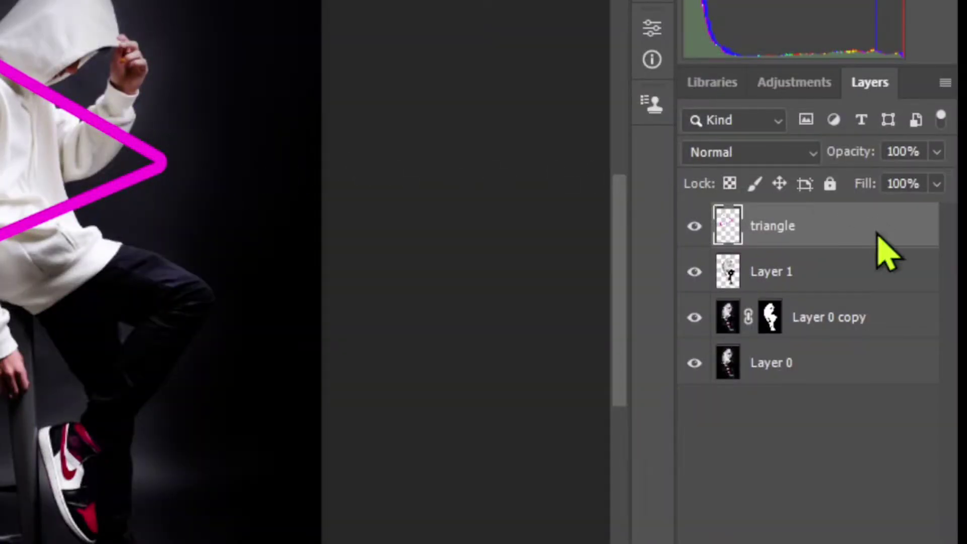
# Step: Convert the triangle layer to a smart object and shift it to the right
pyautogui.rightClick(884, 253)
pyautogui.click(794, 190)
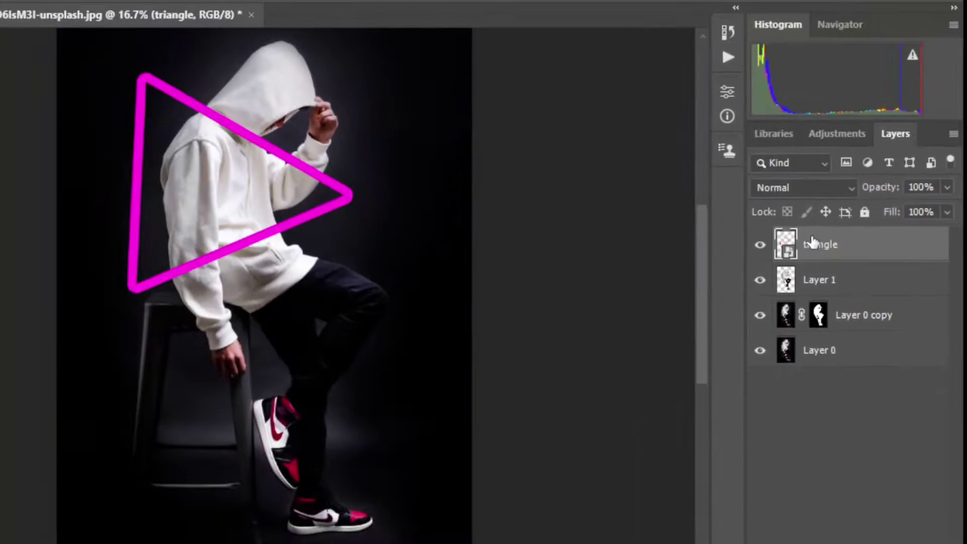
pyautogui.press('v')
pyautogui.moveTo(436, 238)
pyautogui.mouseDown()
pyautogui.moveTo(457, 241)
pyautogui.moveTo(492, 201)
pyautogui.mouseUp()
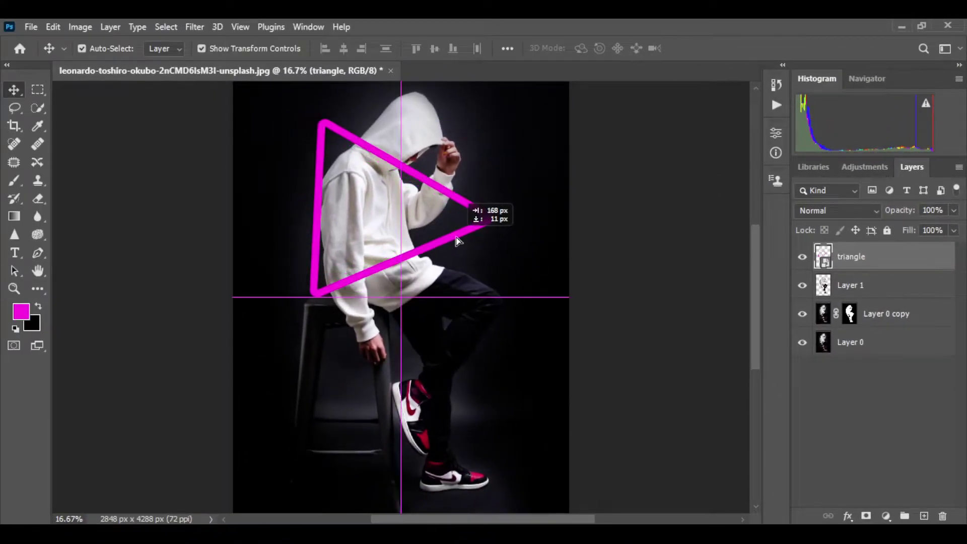
# Step: Tilt the triangle, commit the transform, and add a layer mask
pyautogui.moveTo(385, 196); pyautogui.dragTo(396, 196)
pyautogui.moveTo(499, 211)
pyautogui.mouseDown()
pyautogui.moveTo(497, 187)
pyautogui.moveTo(496, 204)
pyautogui.mouseUp()
pyautogui.click(730, 49)
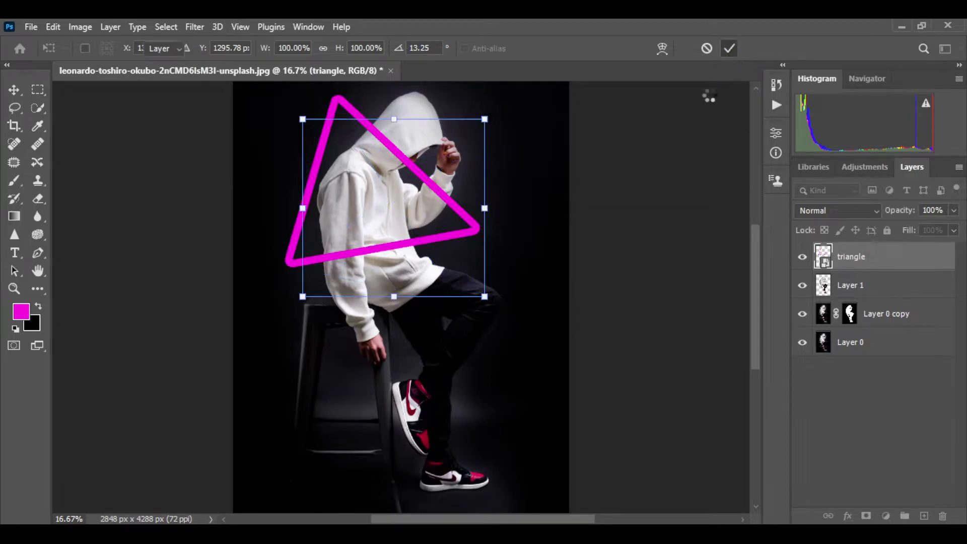
pyautogui.click(830, 261)
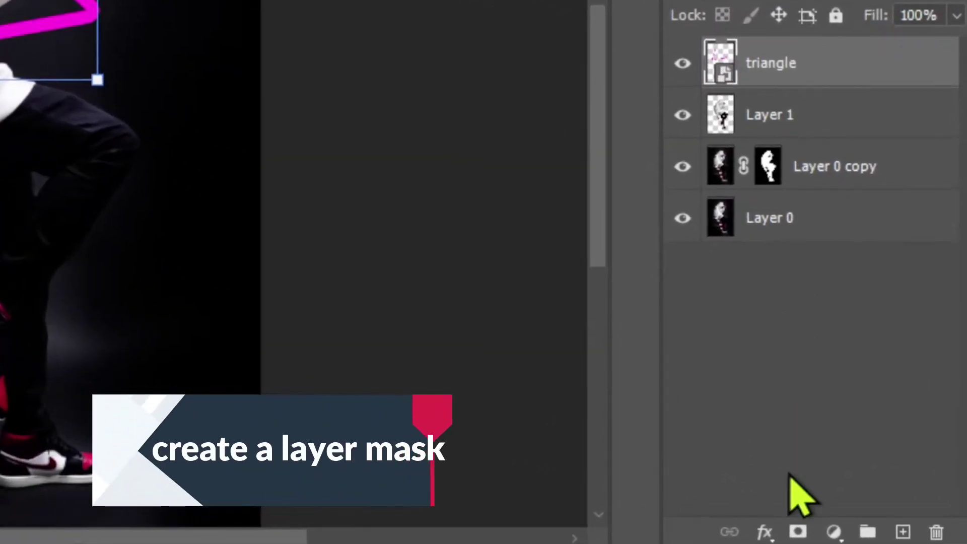
# Step: Select Layer 1's pixels and paint black on the triangle mask over the hood and arm
pyautogui.click(721, 125)
pyautogui.rightClick(717, 124)
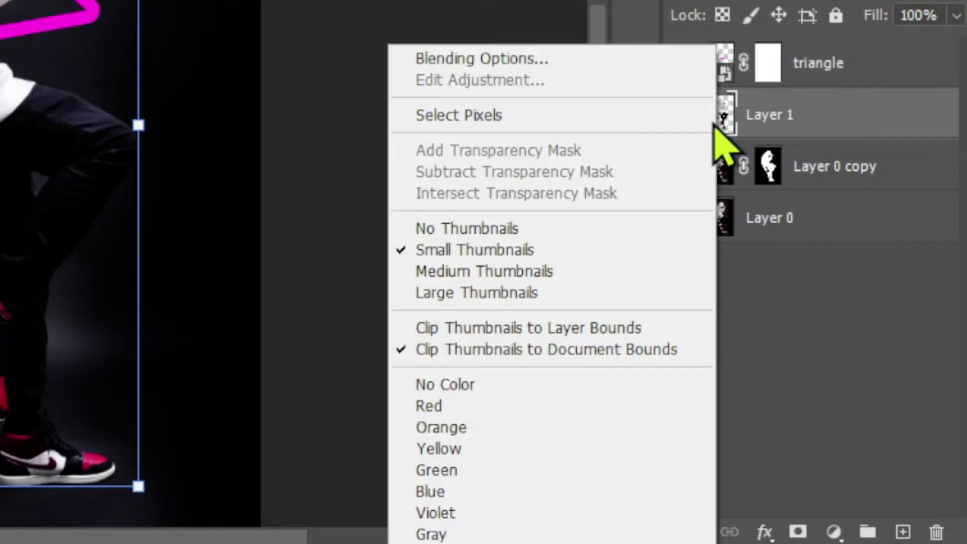
pyautogui.click(538, 116)
pyautogui.click(766, 67)
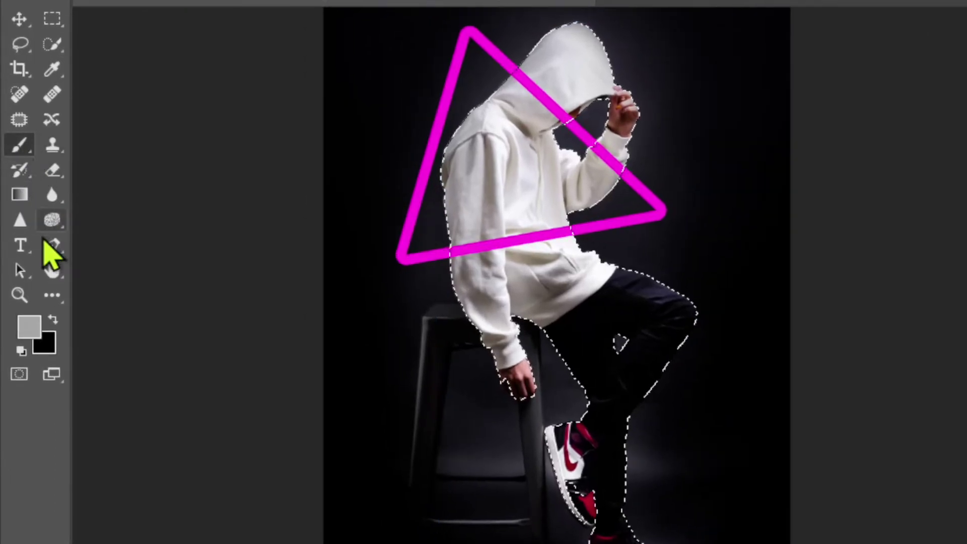
pyautogui.click(21, 351)
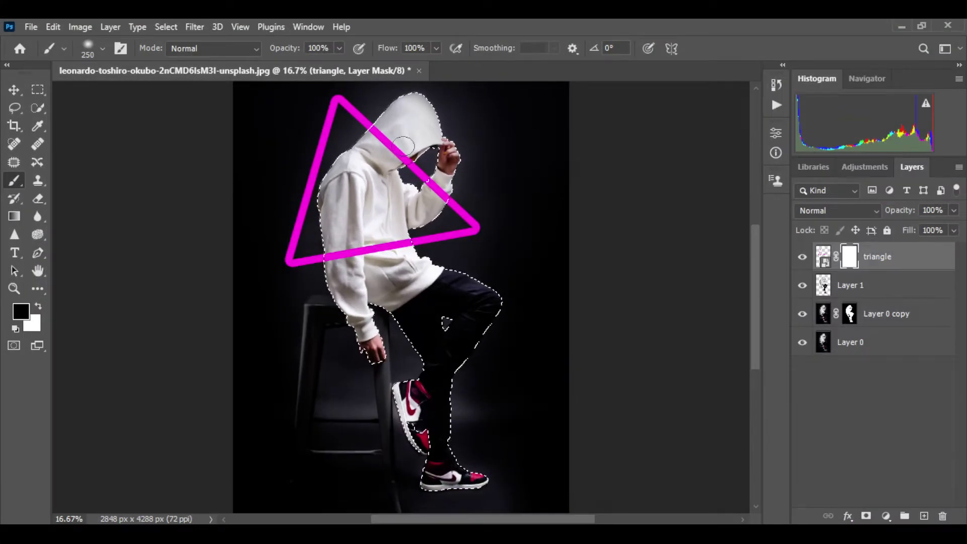
pyautogui.hotkey('ctrl', '+')
pyautogui.hotkey('ctrl', '+')
pyautogui.scroll(5, 755, 265)
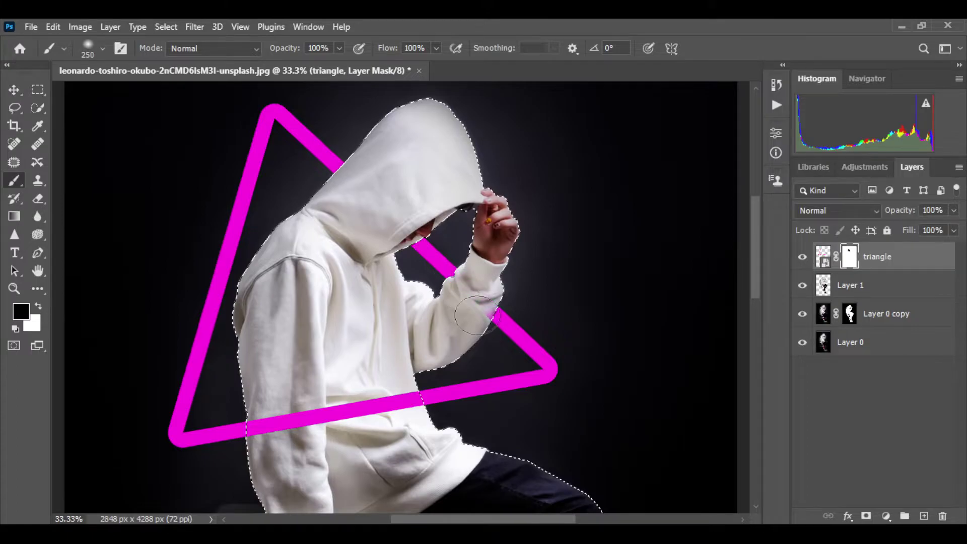
pyautogui.click(802, 257)
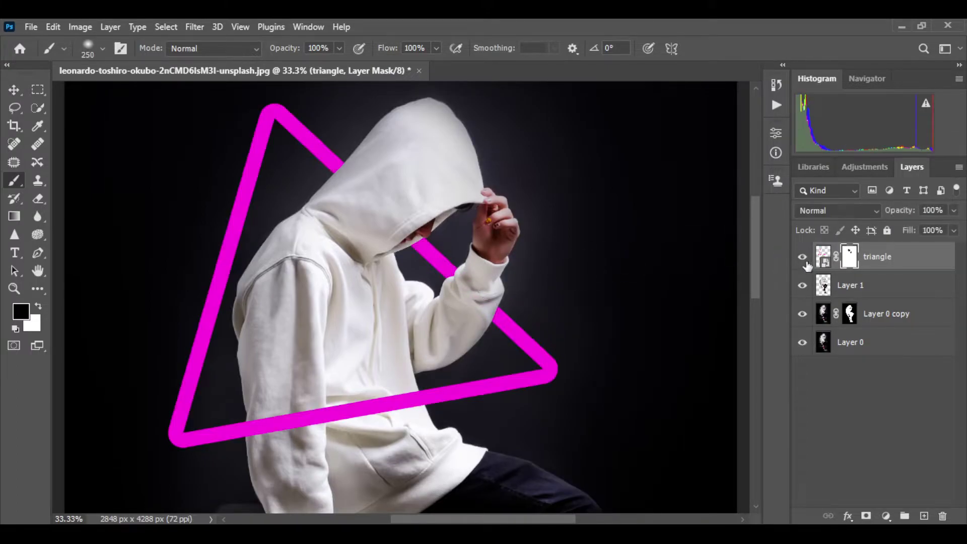
pyautogui.hotkey('ctrl', '-')
pyautogui.hotkey('ctrl', '-')
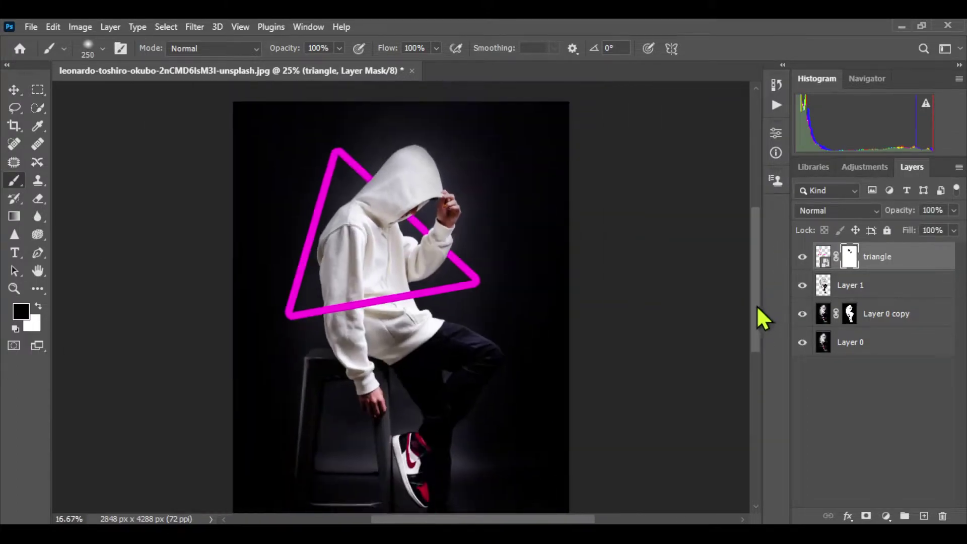
# Step: Group the triangle and soften it with a Gaussian Blur
pyautogui.hotkey('ctrl', 'g')
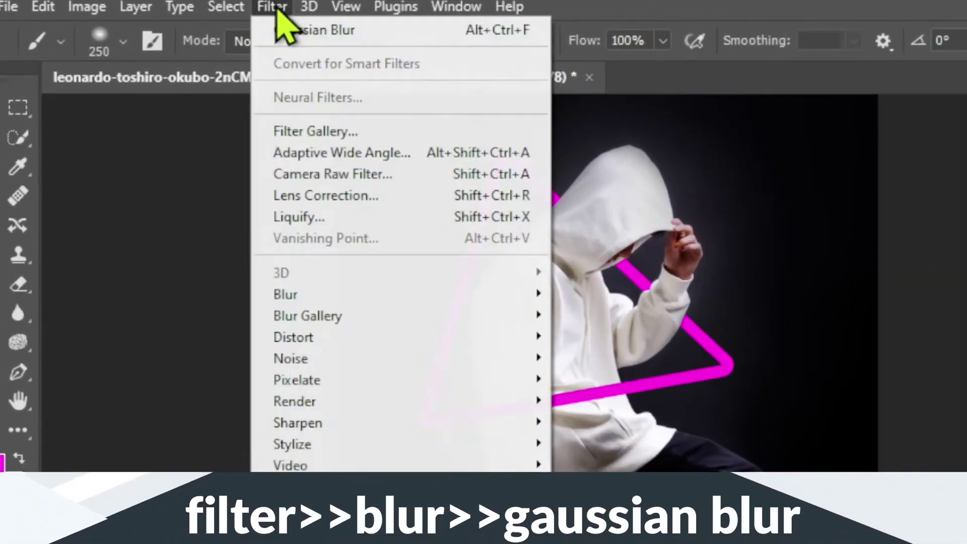
pyautogui.moveTo(189, 246)
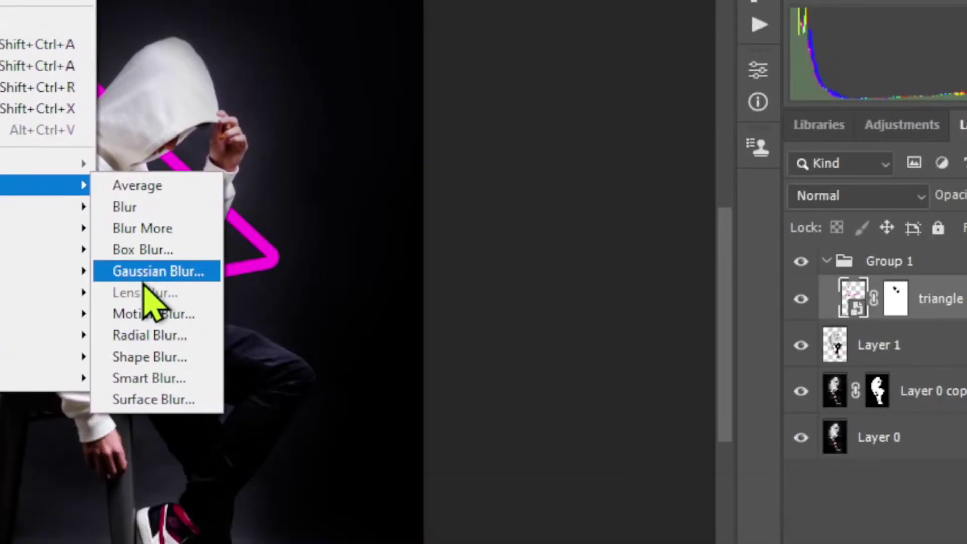
pyautogui.click(151, 270)
pyautogui.press('BackSpace')
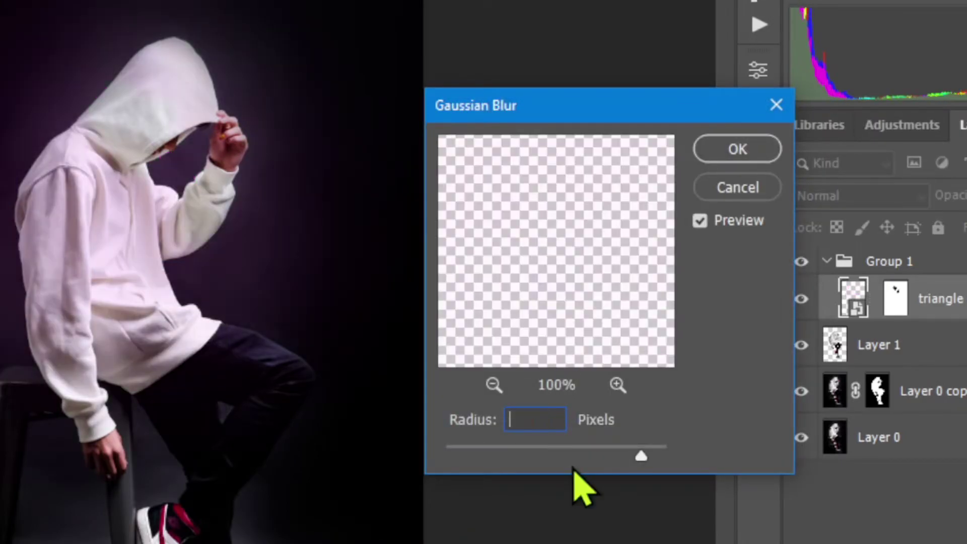
pyautogui.write('5')
pyautogui.click(725, 151)
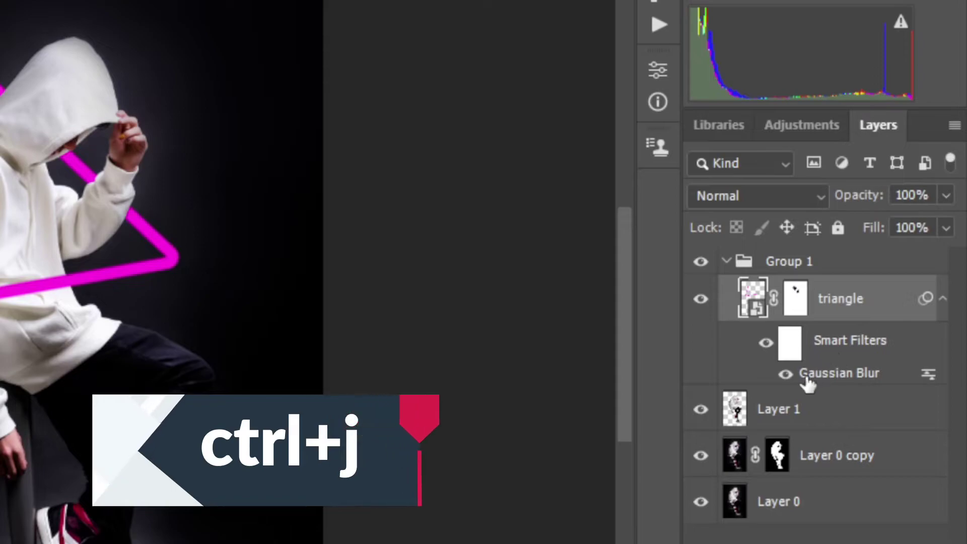
# Step: Duplicate the blurred triangle twice, setting triangle copy 2's blur radius to 250 pixels
pyautogui.hotkey('ctrl', 'j')
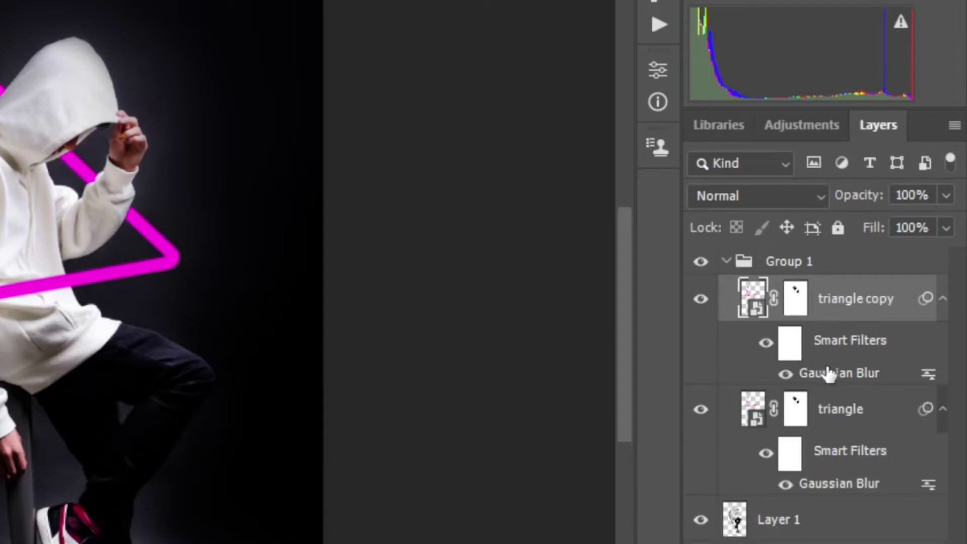
pyautogui.doubleClick(828, 374)
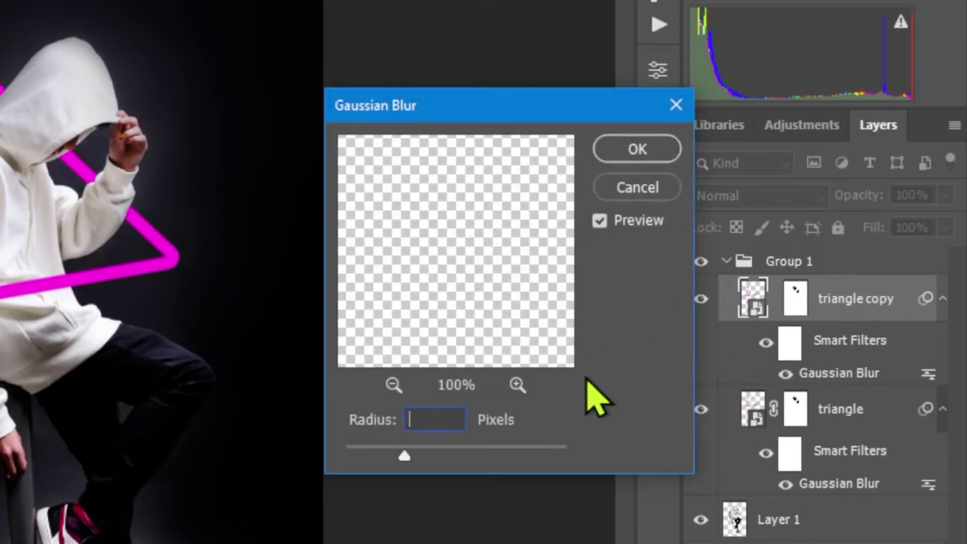
pyautogui.write('100')
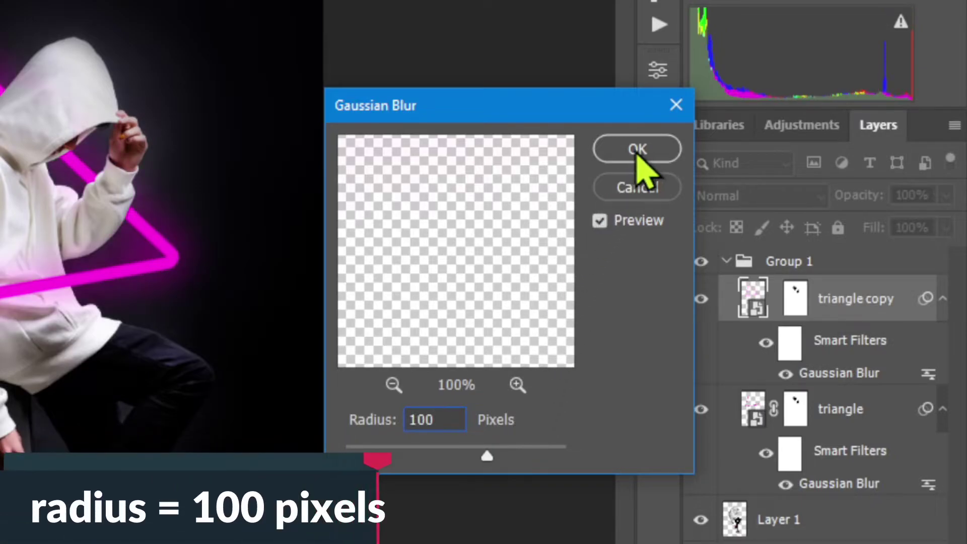
pyautogui.click(640, 155)
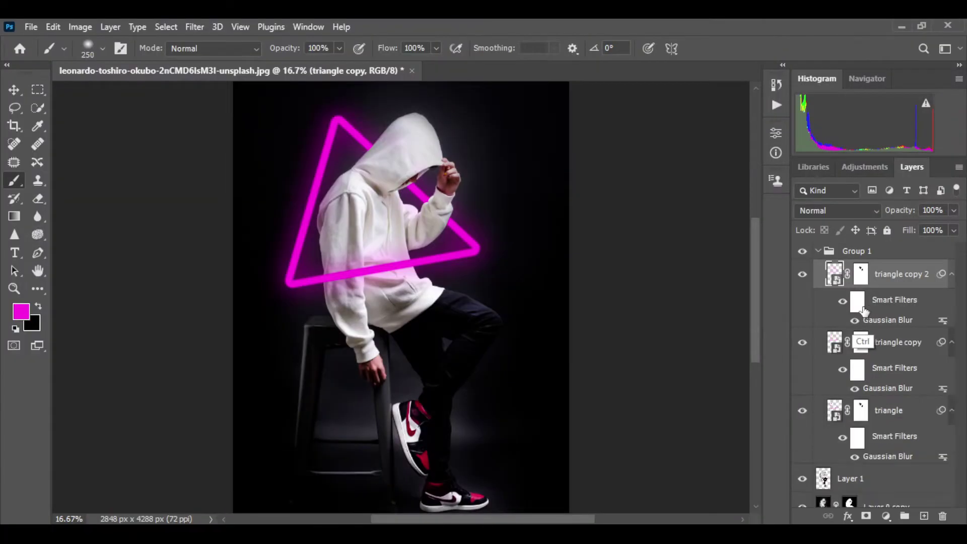
pyautogui.hotkey('ctrl', 'j')
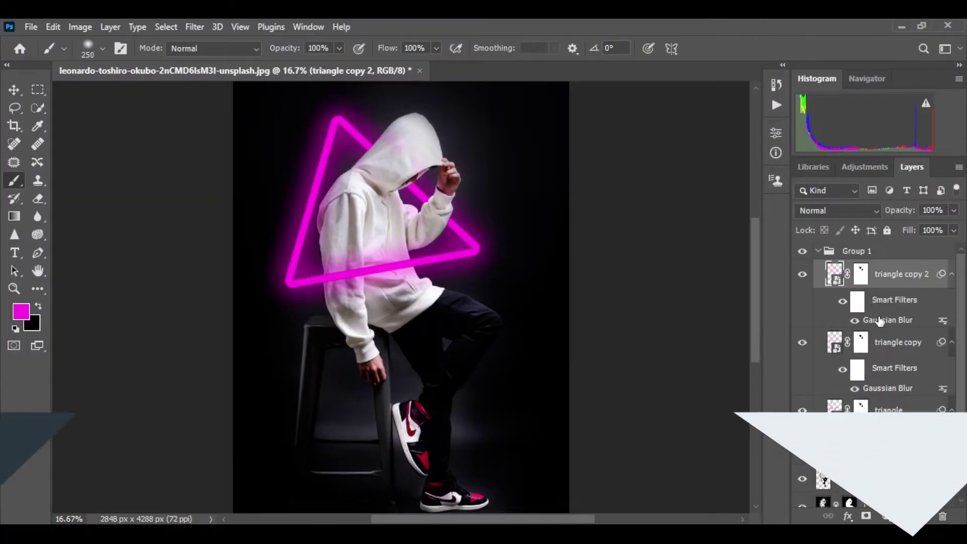
pyautogui.doubleClick(885, 321)
pyautogui.write('25')
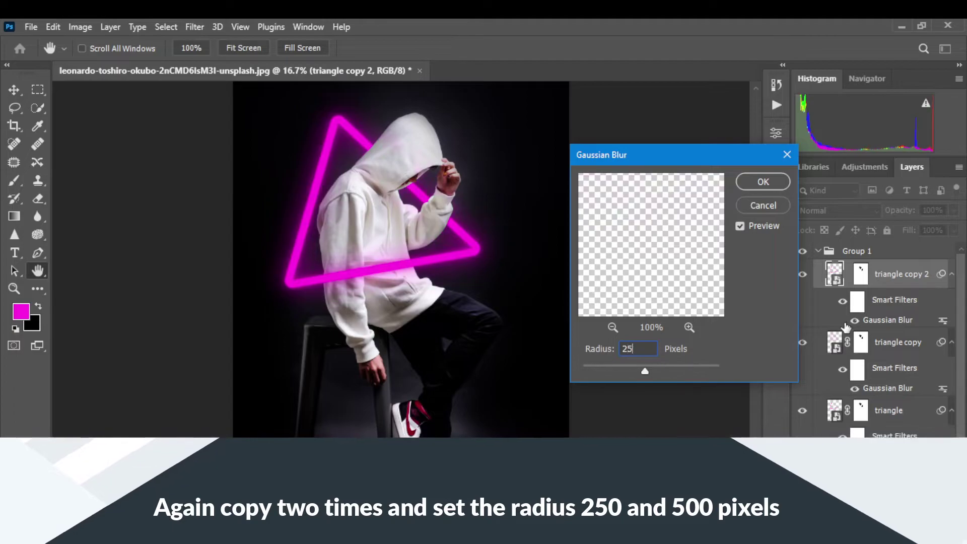
pyautogui.write('0')
pyautogui.click(757, 182)
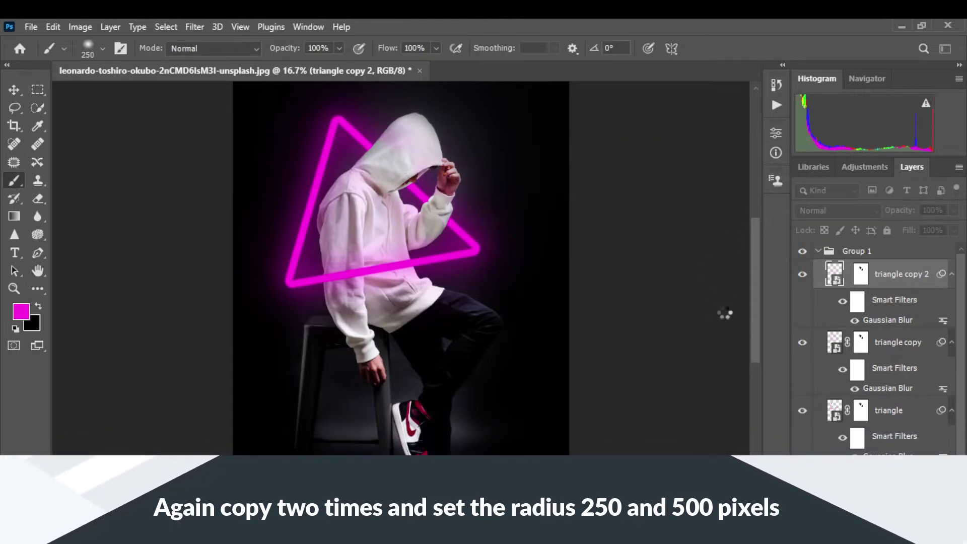
# Step: Duplicate it again and set triangle copy 3's Gaussian Blur radius to 500 pixels
pyautogui.hotkey('ctrl', 'j')
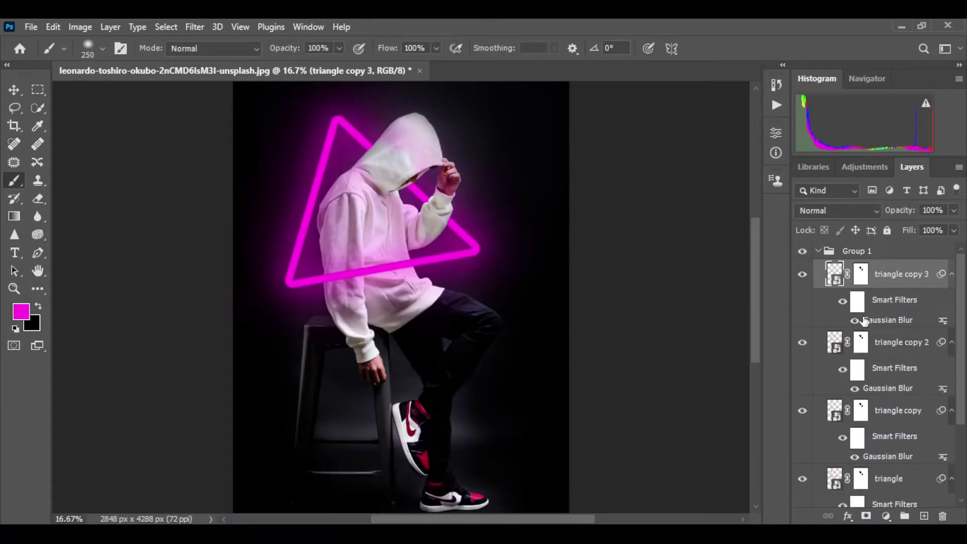
pyautogui.doubleClick(870, 319)
pyautogui.press('BackSpace')
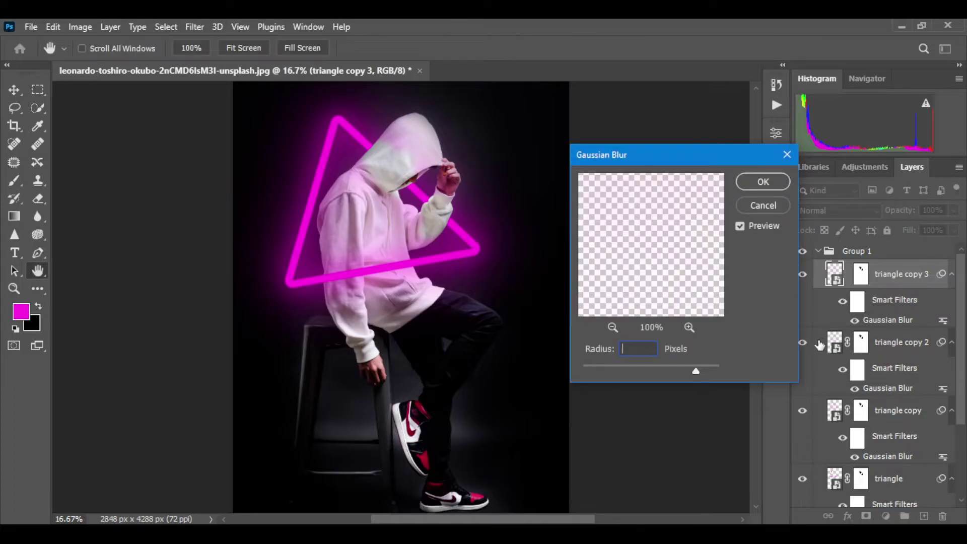
pyautogui.write('500.0')
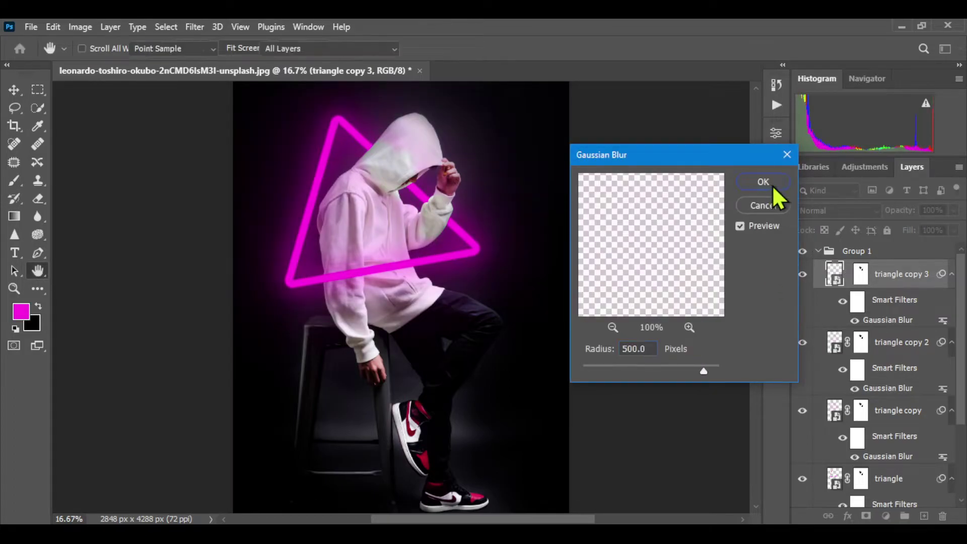
pyautogui.click(765, 183)
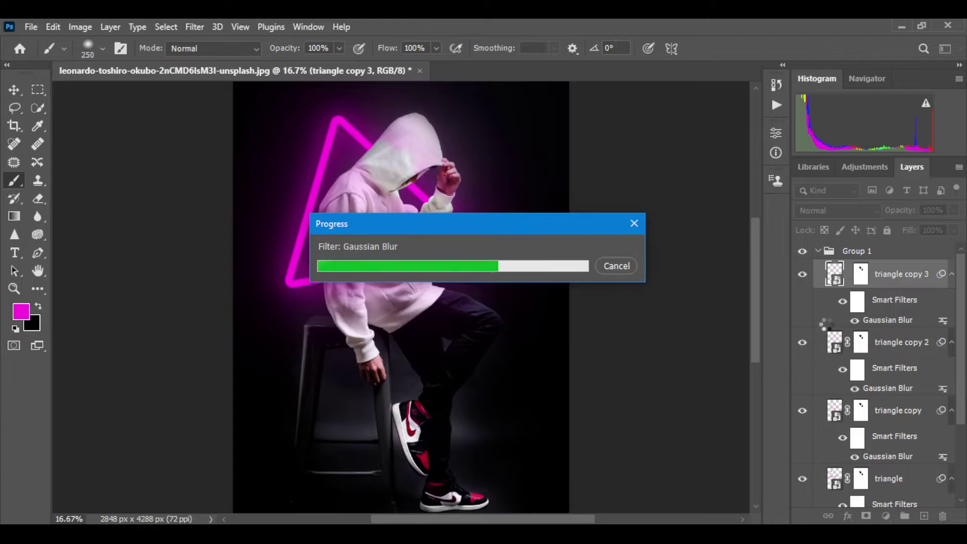
# Step: Add a clipped Hue/Saturation layer: Colorize, Saturation 100, Hue about 163, Lightness +10
pyautogui.click(818, 251)
pyautogui.click(885, 516)
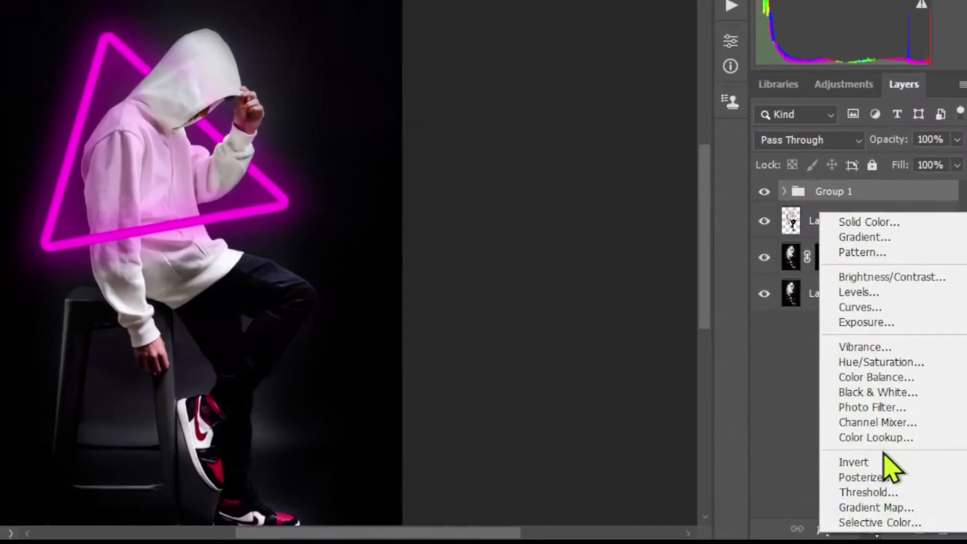
pyautogui.click(874, 352)
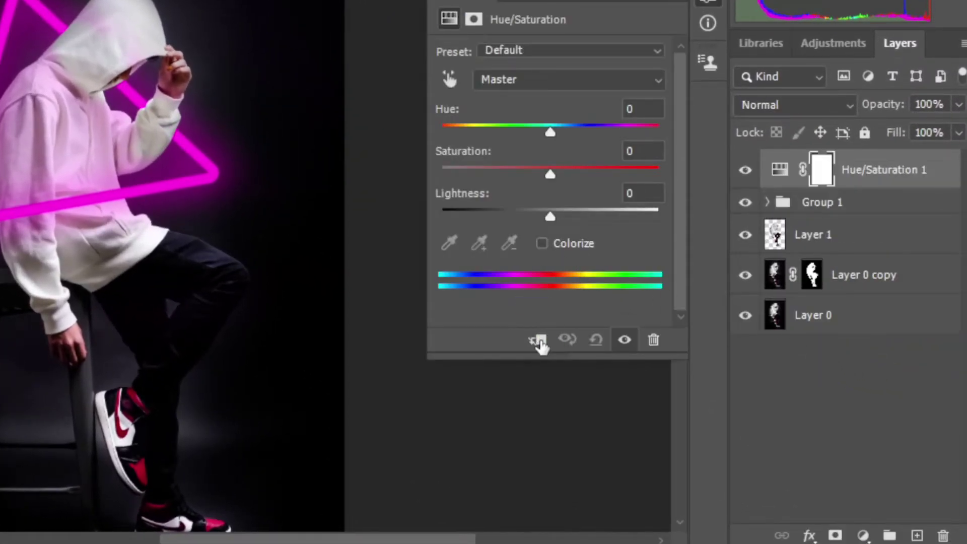
pyautogui.click(542, 244)
pyautogui.moveTo(497, 174); pyautogui.dragTo(677, 176)
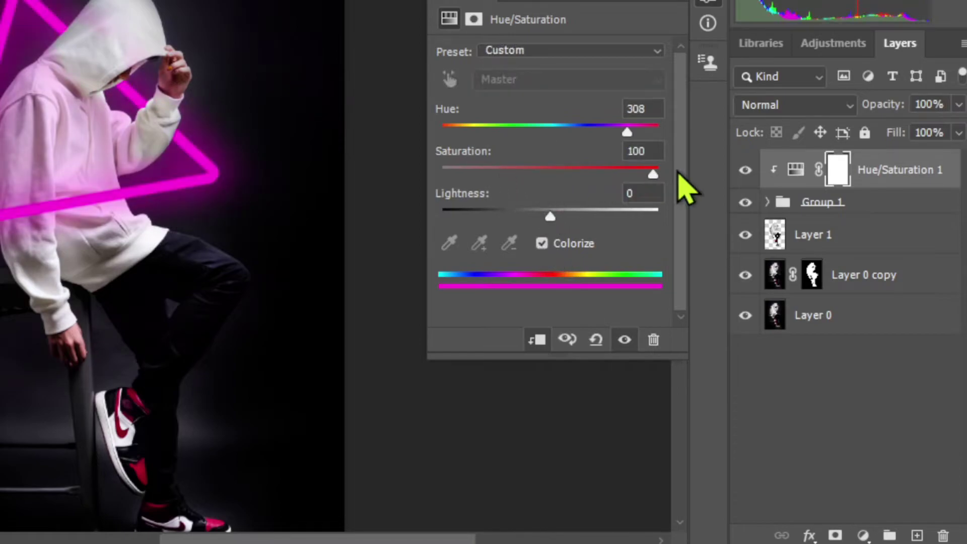
pyautogui.moveTo(627, 134); pyautogui.dragTo(544, 130)
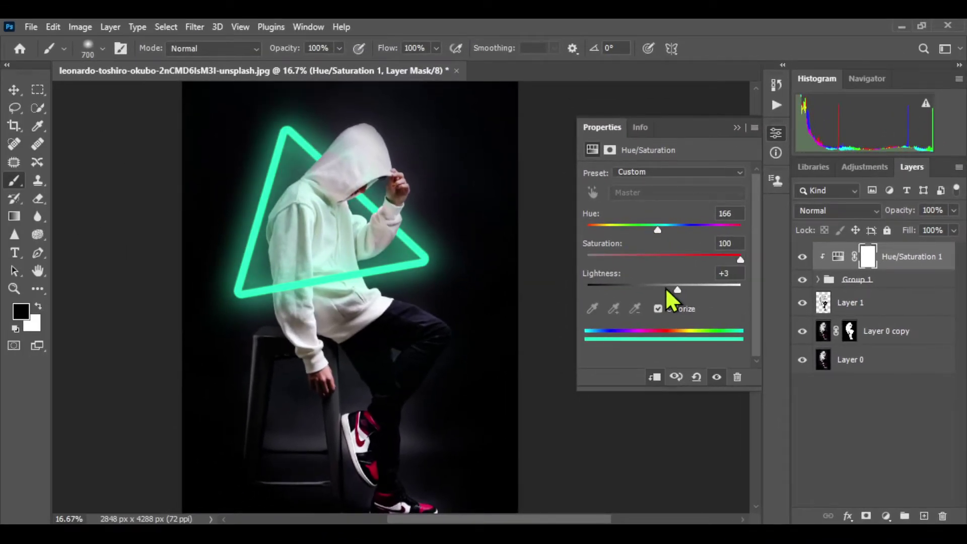
pyautogui.moveTo(666, 288); pyautogui.dragTo(671, 285)
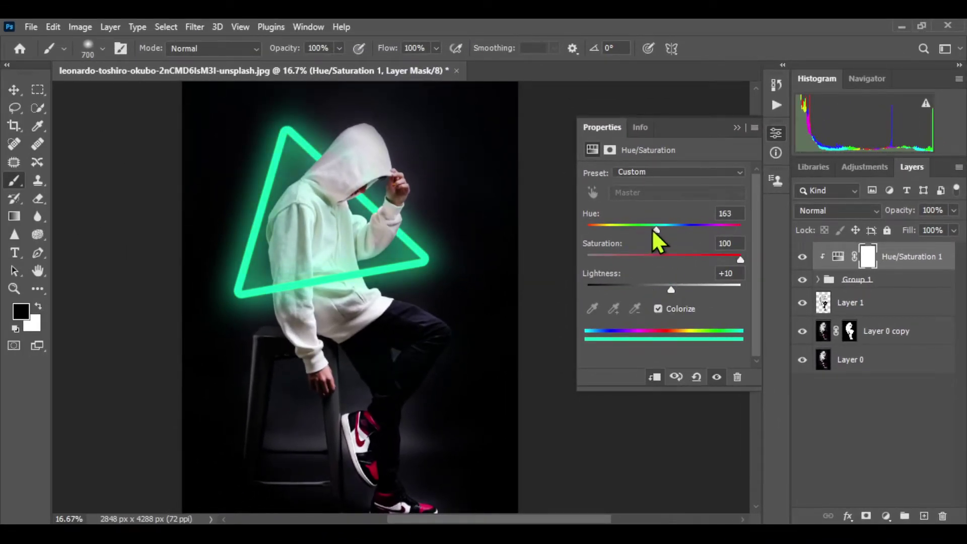
pyautogui.click(775, 132)
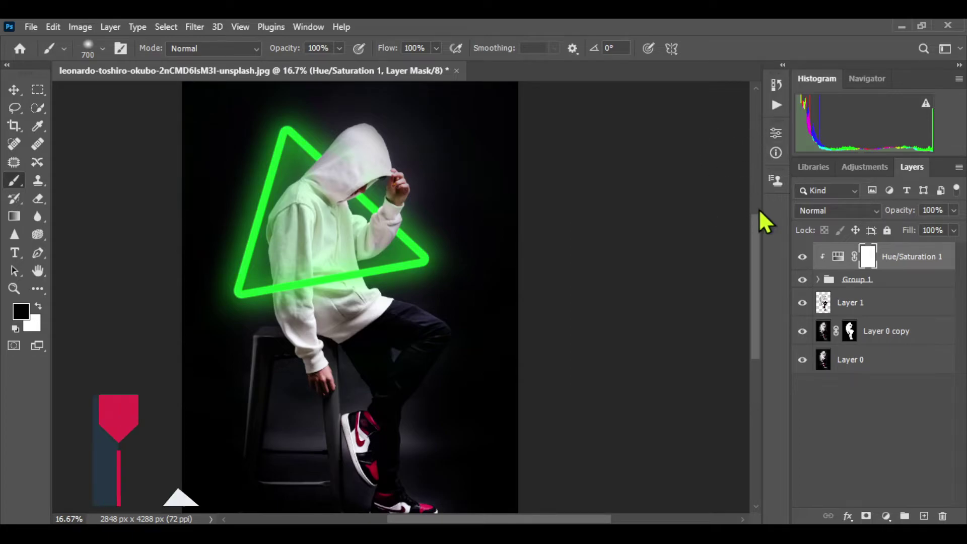
# Step: Duplicate the Hue/Saturation layer below Group 1 and replace its mask with Layer 0 copy's person mask
pyautogui.hotkey('ctrl', 'j')
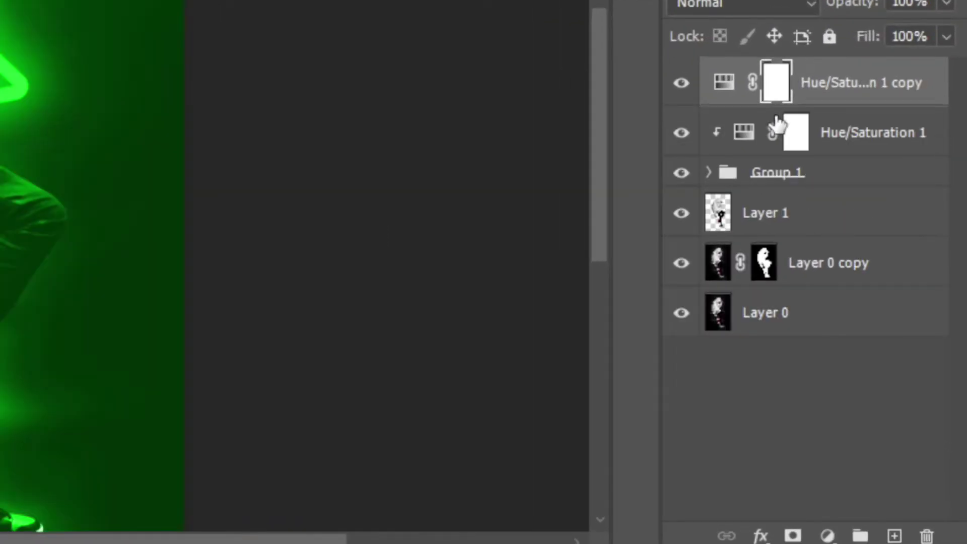
pyautogui.moveTo(778, 73); pyautogui.dragTo(750, 211)
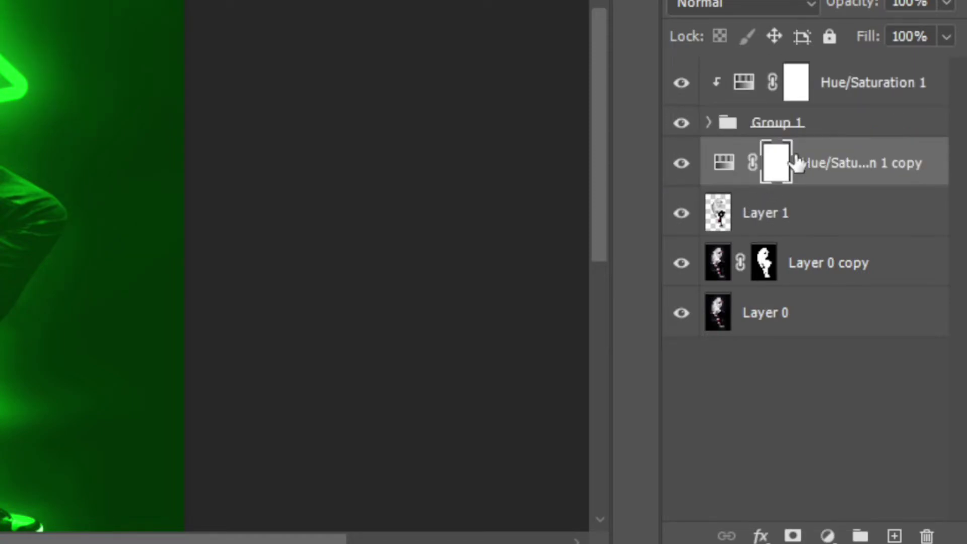
pyautogui.click(764, 274)
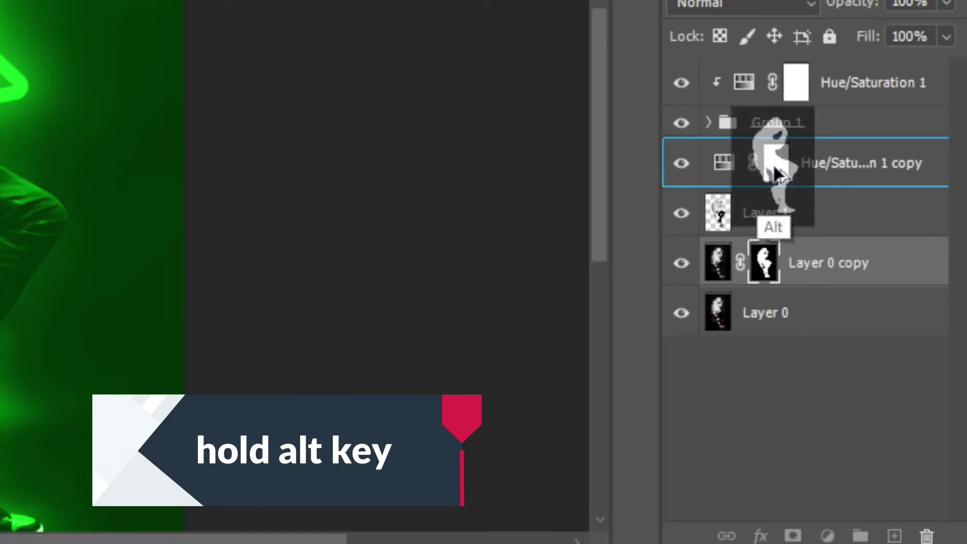
pyautogui.moveTo(765, 264); pyautogui.dragTo(767, 164)
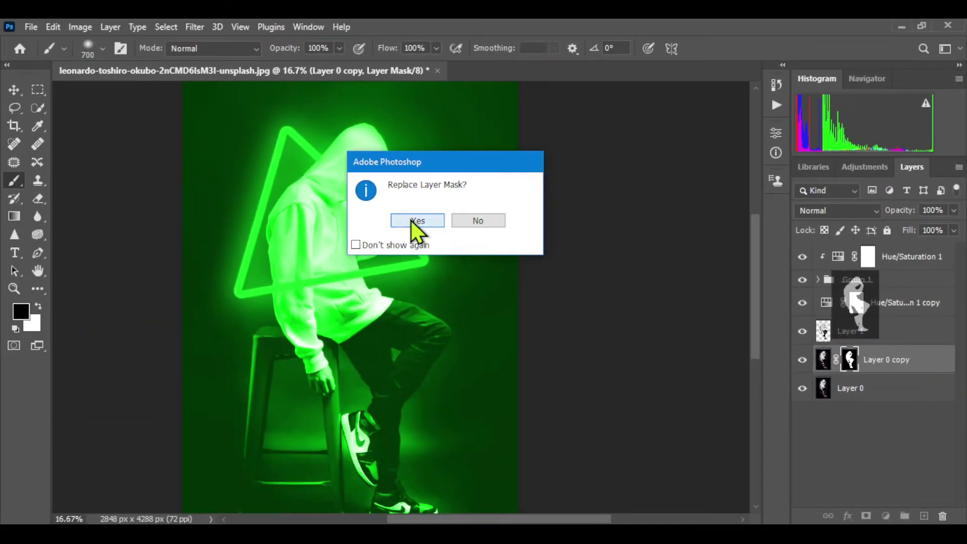
pyautogui.click(323, 173)
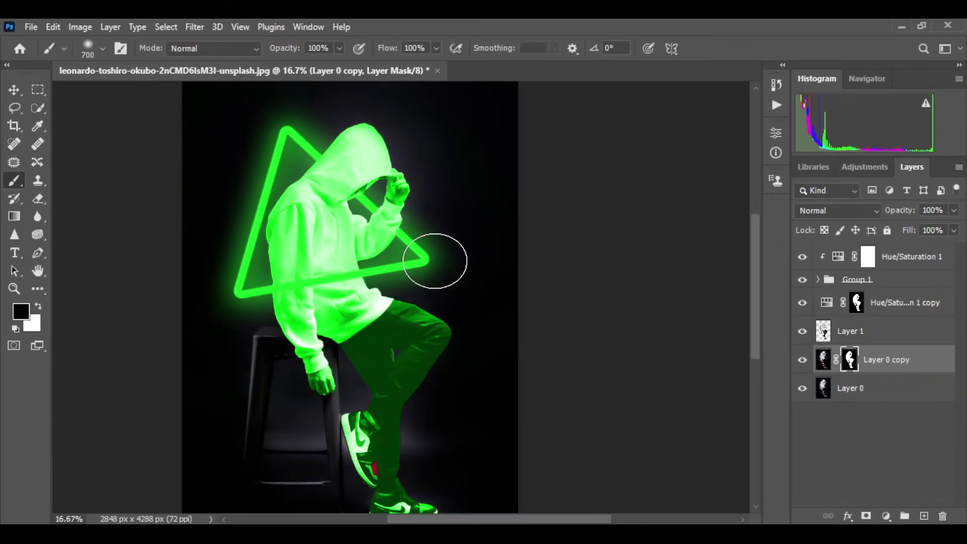
pyautogui.click(944, 314)
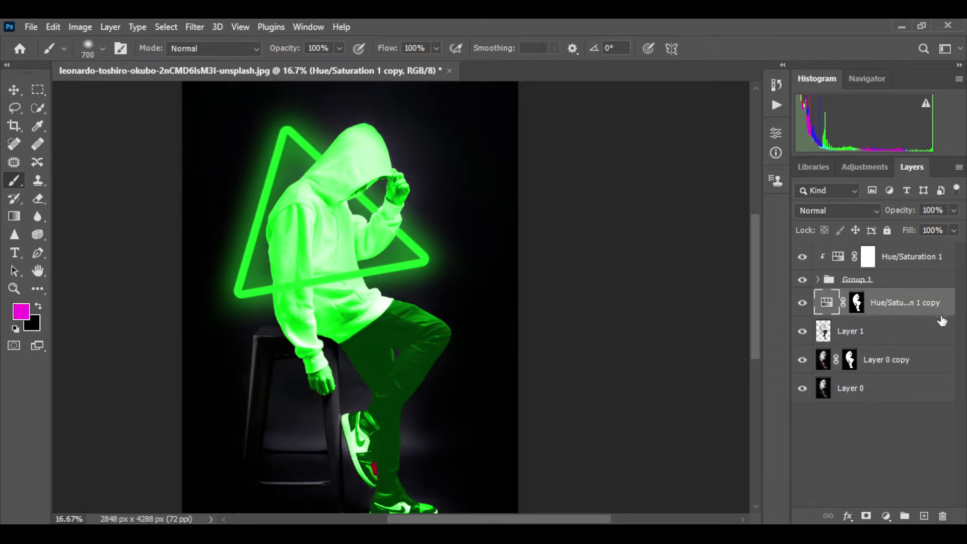
# Step: Split the Blend If Underlying Layer black slider so dark trousers and shoes stay untinted
pyautogui.doubleClick(937, 314)
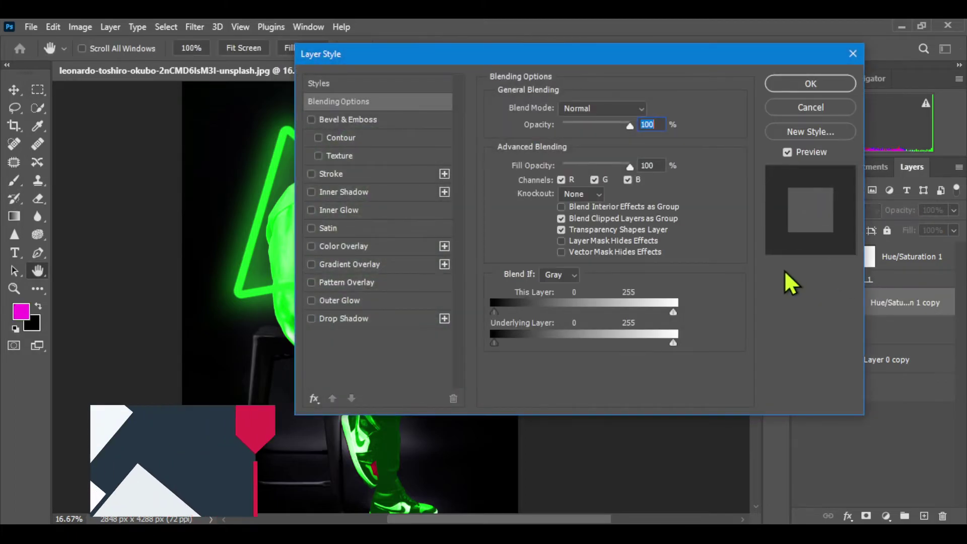
pyautogui.moveTo(529, 30); pyautogui.dragTo(733, 30)
pyautogui.moveTo(697, 315)
pyautogui.mouseDown()
pyautogui.moveTo(740, 315)
pyautogui.moveTo(760, 328)
pyautogui.mouseUp()
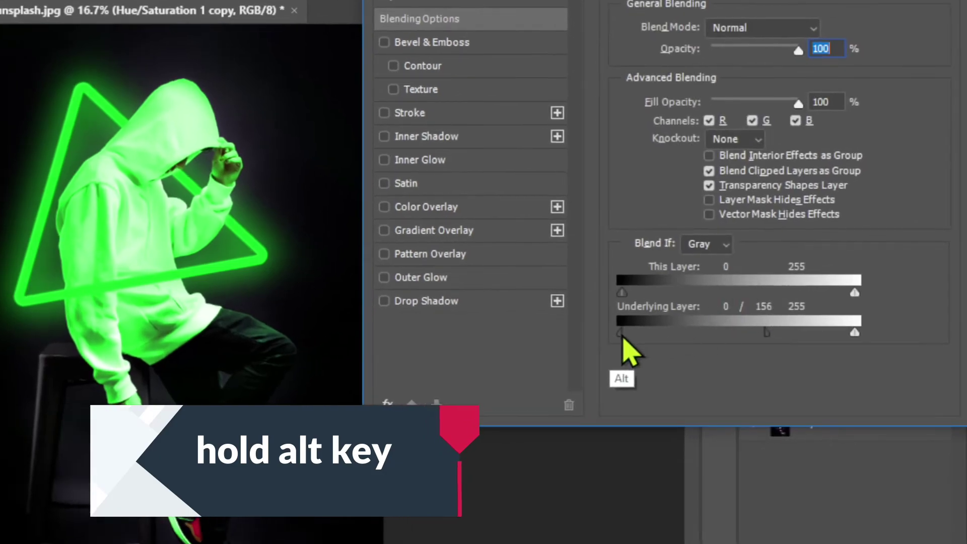
pyautogui.moveTo(621, 333); pyautogui.dragTo(699, 333)
pyautogui.moveTo(759, 333); pyautogui.dragTo(806, 333)
pyautogui.moveTo(716, 332); pyautogui.dragTo(678, 337)
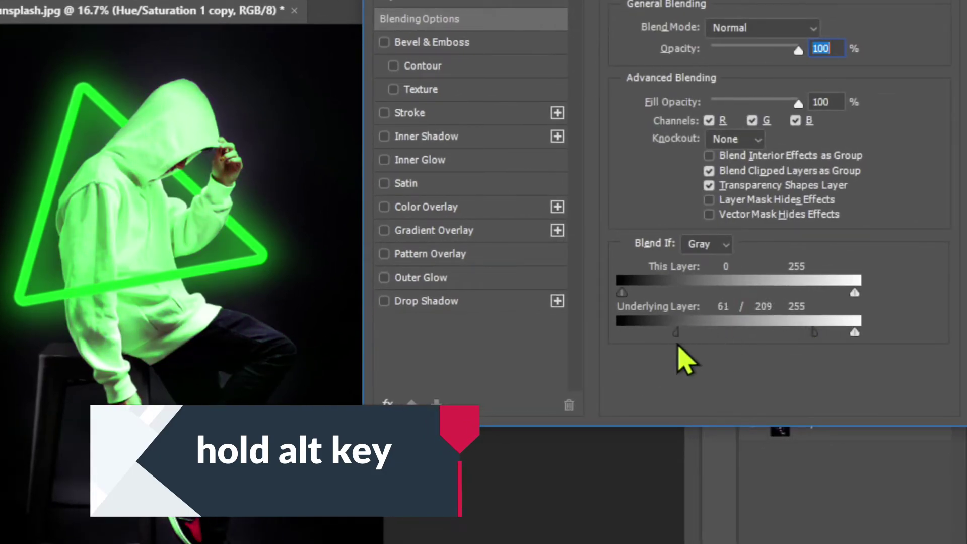
pyautogui.scroll(2, 307, 328)
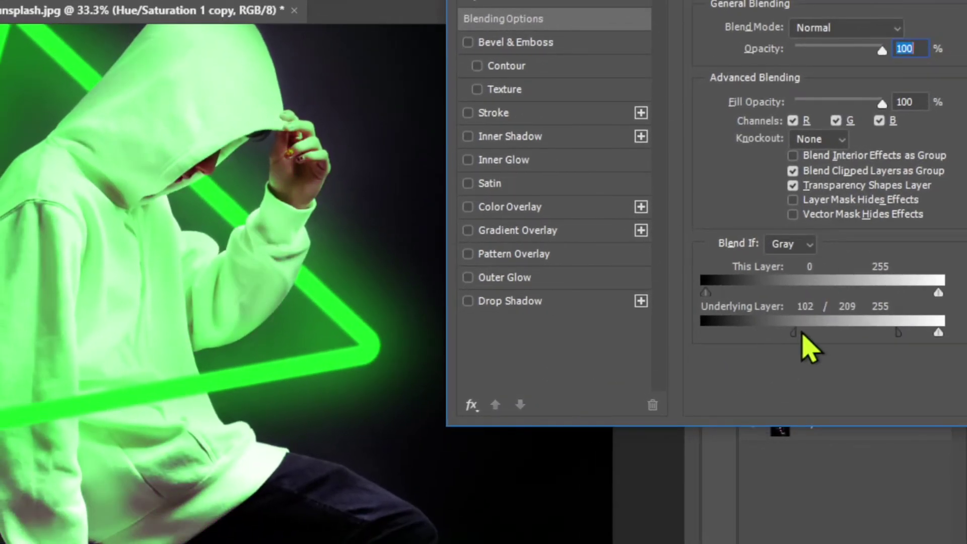
pyautogui.moveTo(759, 333); pyautogui.dragTo(936, 332)
pyautogui.moveTo(779, 333)
pyautogui.mouseDown()
pyautogui.moveTo(806, 332)
pyautogui.moveTo(752, 333)
pyautogui.mouseUp()
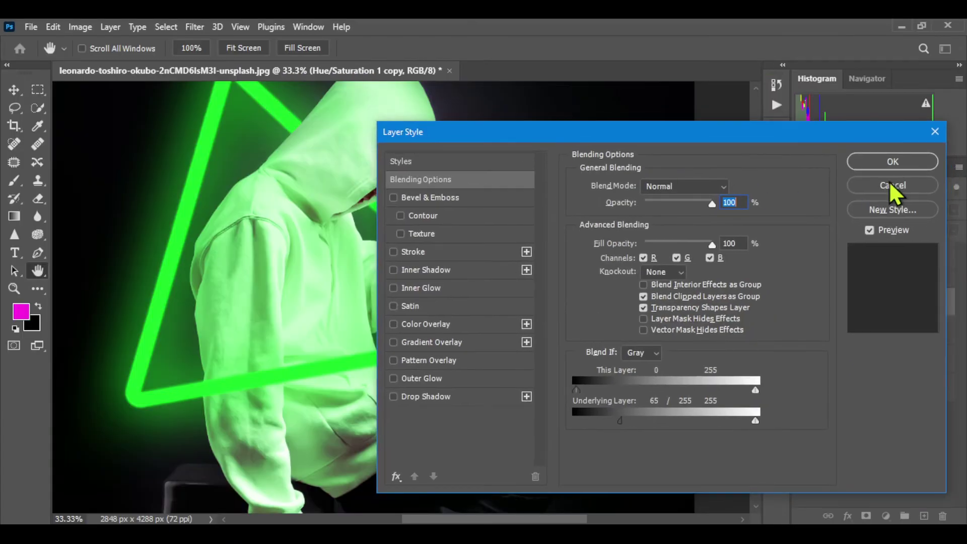
pyautogui.click(888, 184)
# Step: Duplicate Hue/Saturation 1 below Layer 1 so the copy tints the whole background green
pyautogui.hotkey('ctrl', '-')
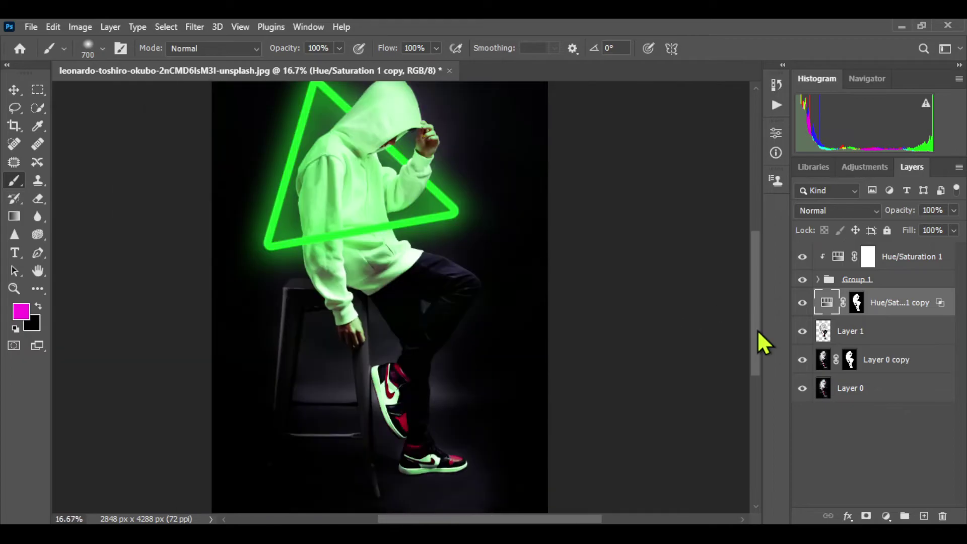
pyautogui.scroll(-2, 757, 333)
pyautogui.scroll(2, 756, 335)
pyautogui.click(837, 257)
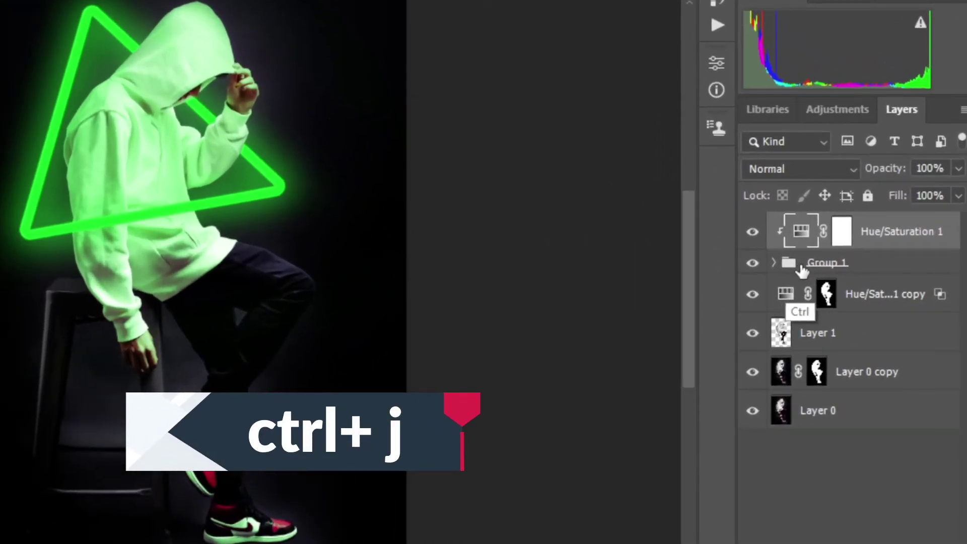
pyautogui.hotkey('ctrl', 'j')
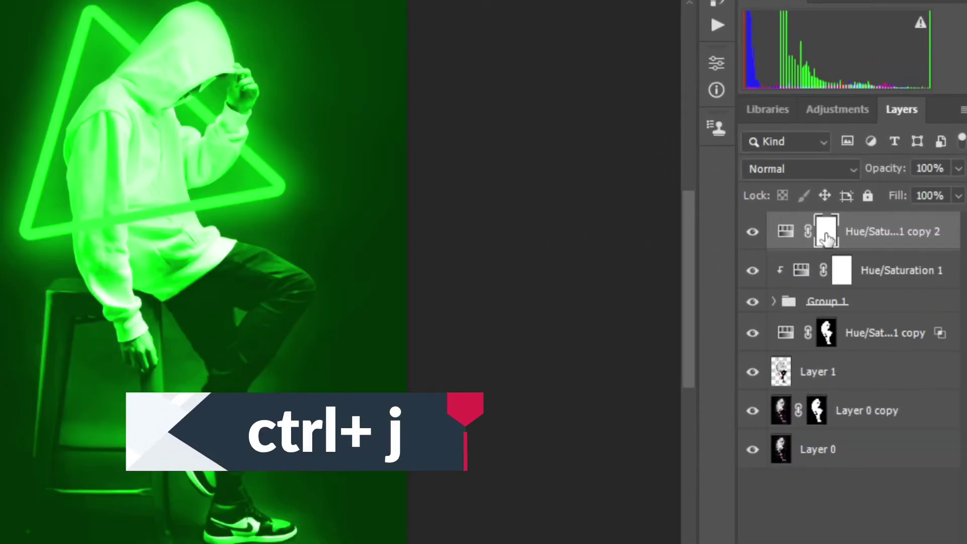
pyautogui.moveTo(876, 249); pyautogui.dragTo(862, 387)
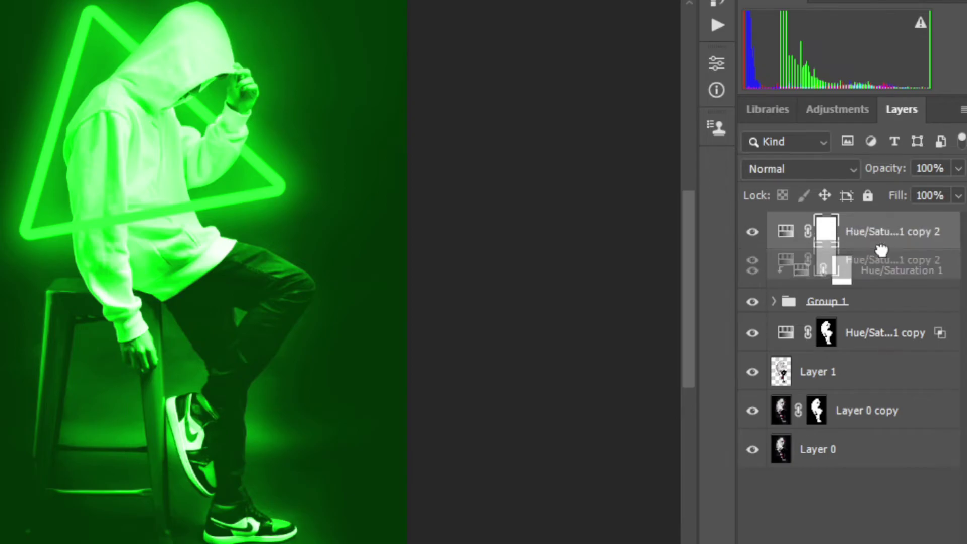
pyautogui.doubleClick(862, 386)
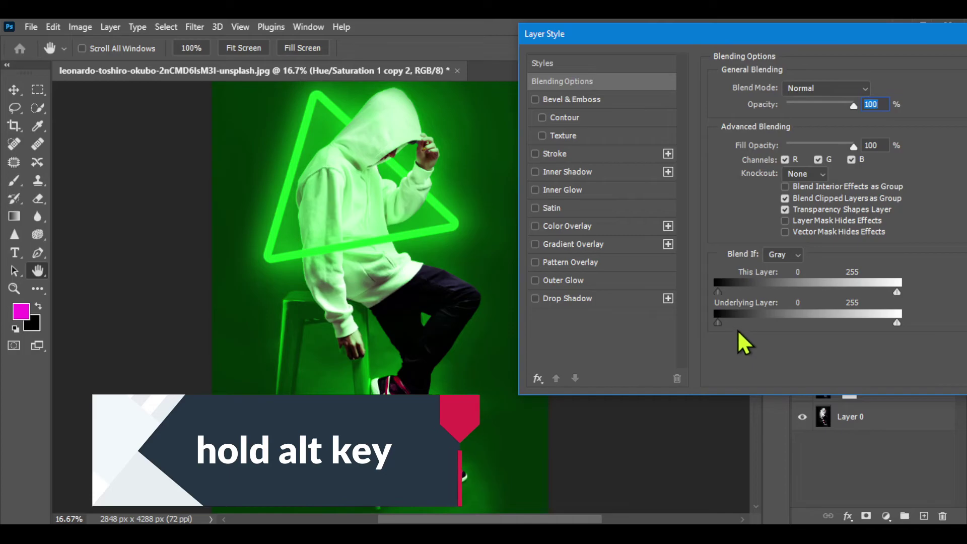
# Step: Split and drag the Underlying Layer black slider in Blend If to confine the tint to brighter areas
pyautogui.moveTo(717, 322); pyautogui.dragTo(752, 320)
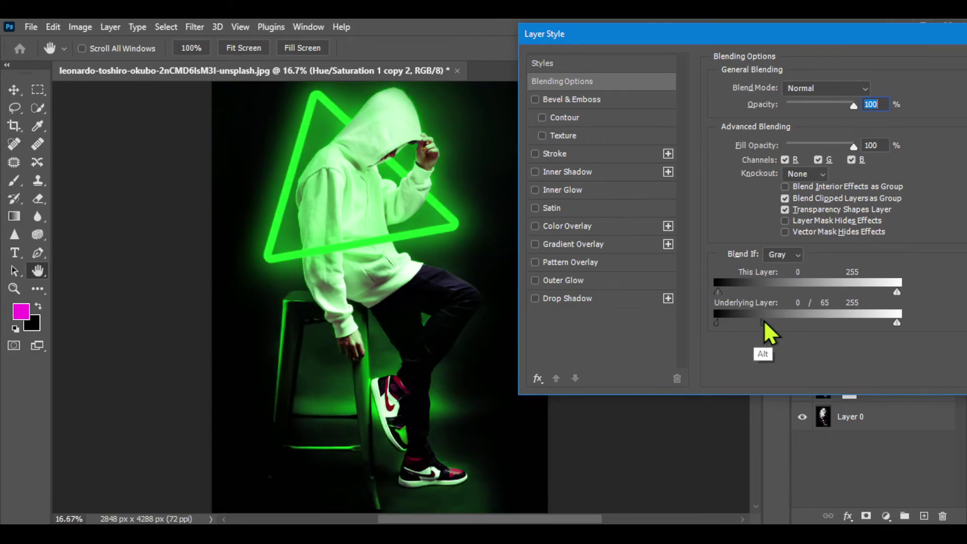
pyautogui.moveTo(764, 320); pyautogui.dragTo(821, 321)
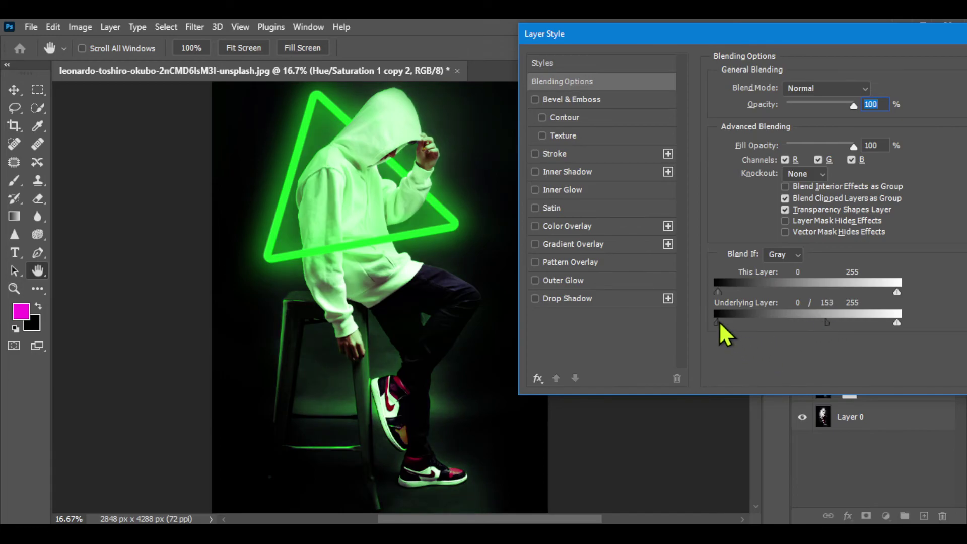
pyautogui.moveTo(718, 322); pyautogui.dragTo(729, 324)
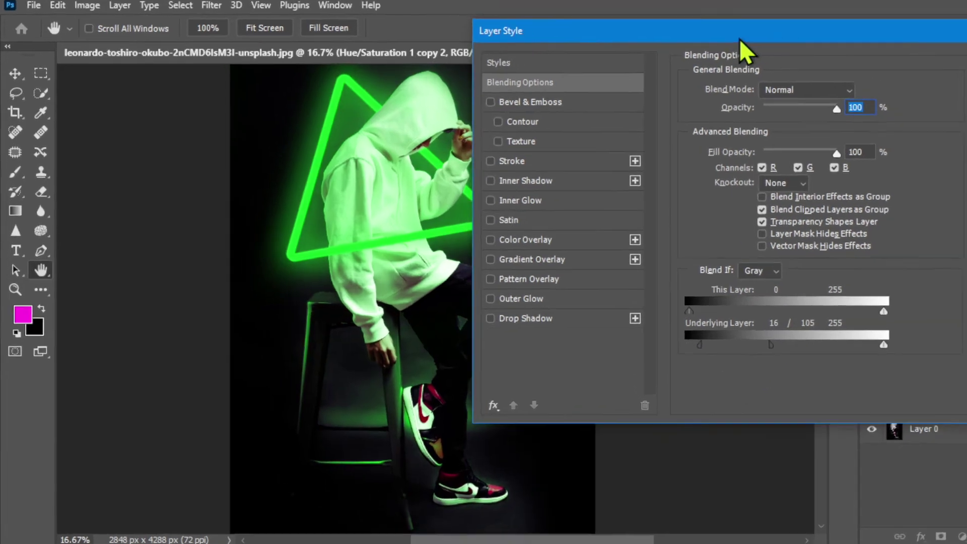